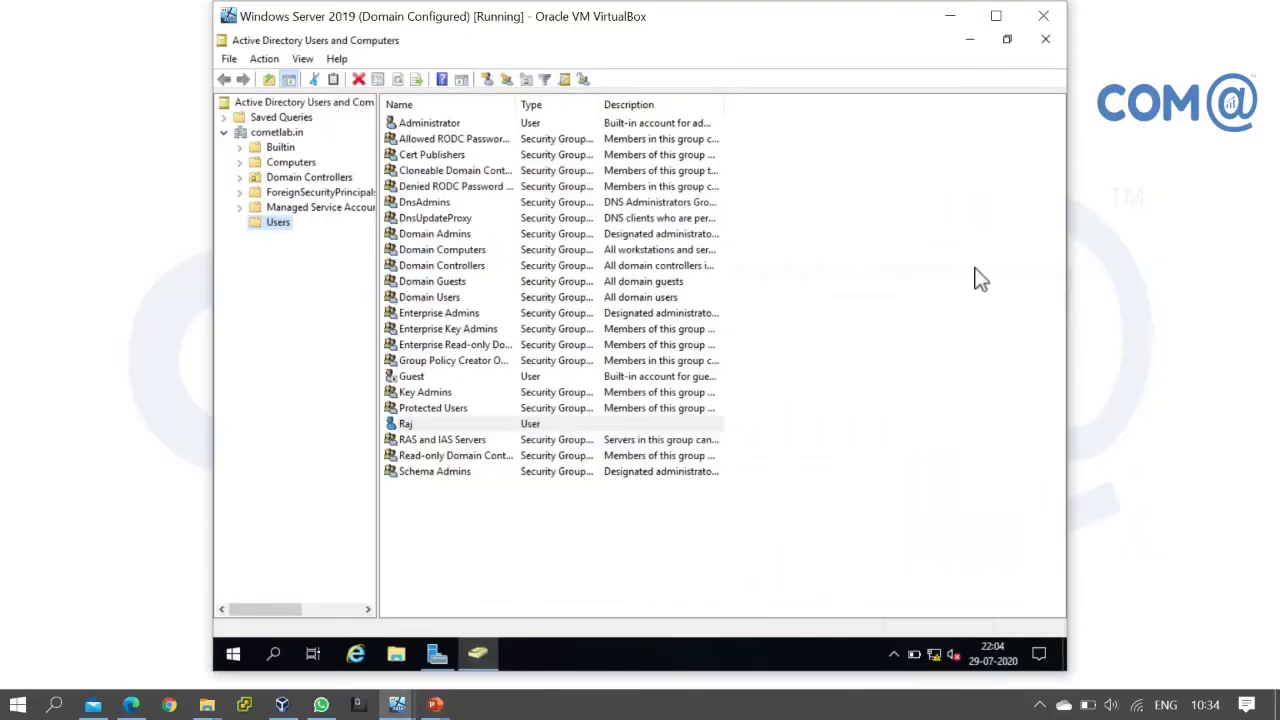
Begin a New > Group on the cometlab.in Users container
{"action": "left_click", "coordinate": [285, 223]}
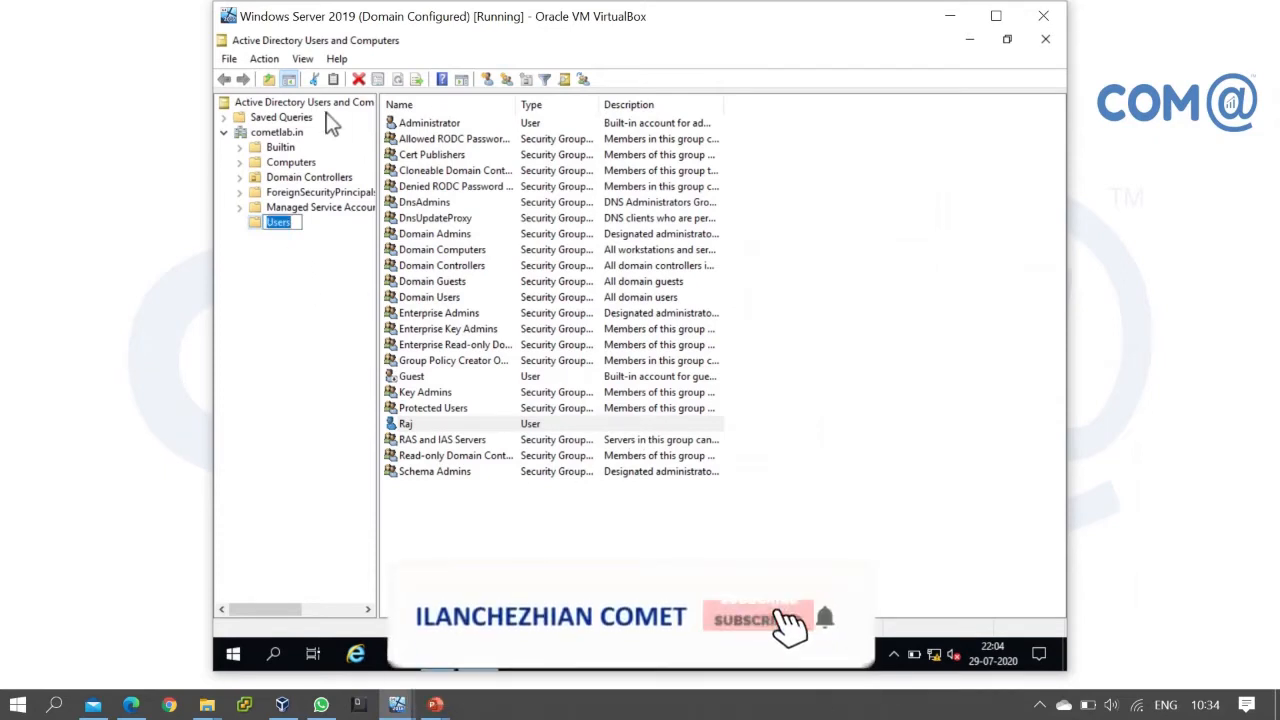
{"action": "right_click", "coordinate": [288, 223]}
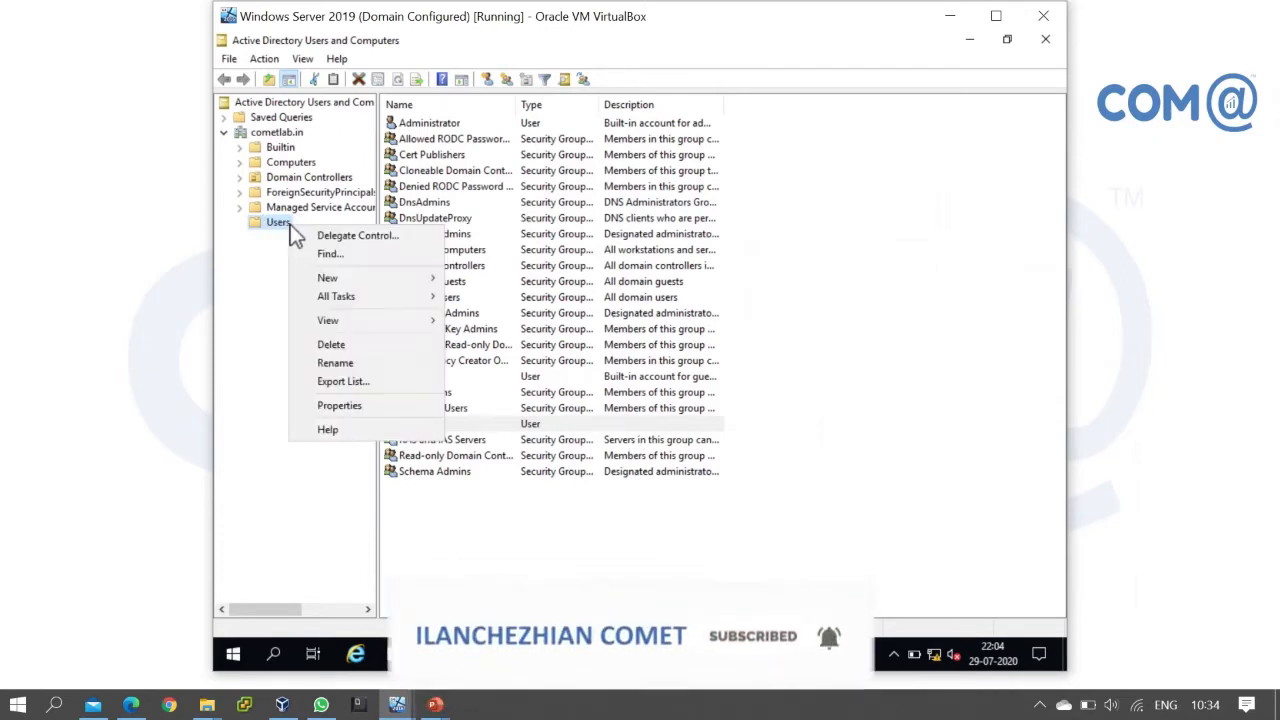
{"action": "mouse_move", "coordinate": [328, 278]}
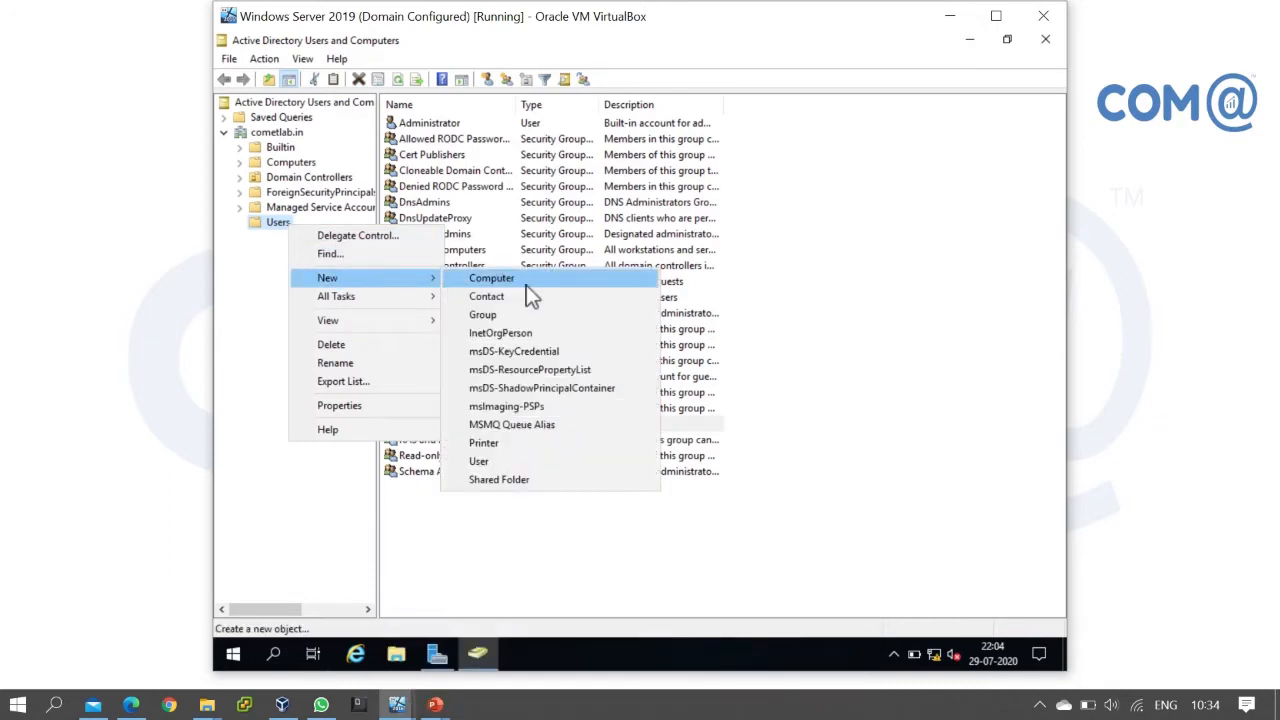
{"action": "left_click", "coordinate": [490, 315]}
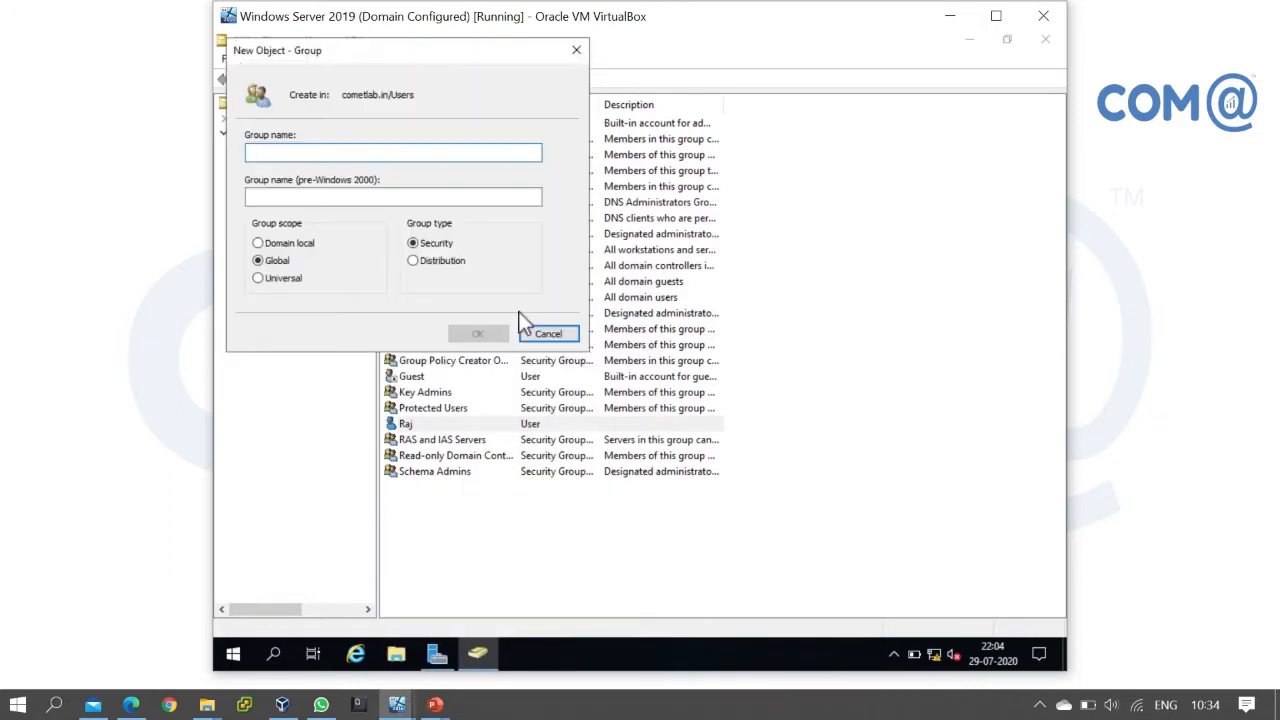
{"action": "left_click", "coordinate": [444, 262]}
{"action": "left_click", "coordinate": [290, 263]}
{"action": "left_click", "coordinate": [304, 254]}
{"action": "left_click", "coordinate": [275, 266]}
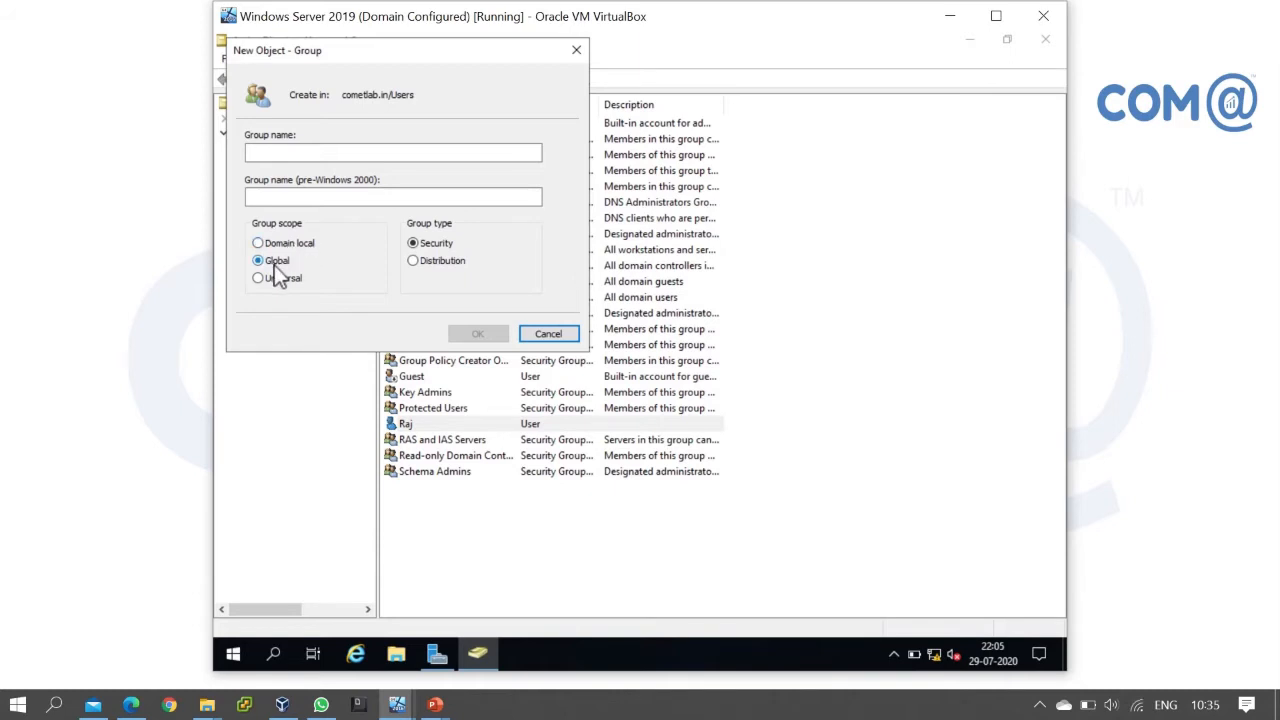
{"action": "left_click", "coordinate": [285, 284]}
{"action": "left_click", "coordinate": [290, 152]}
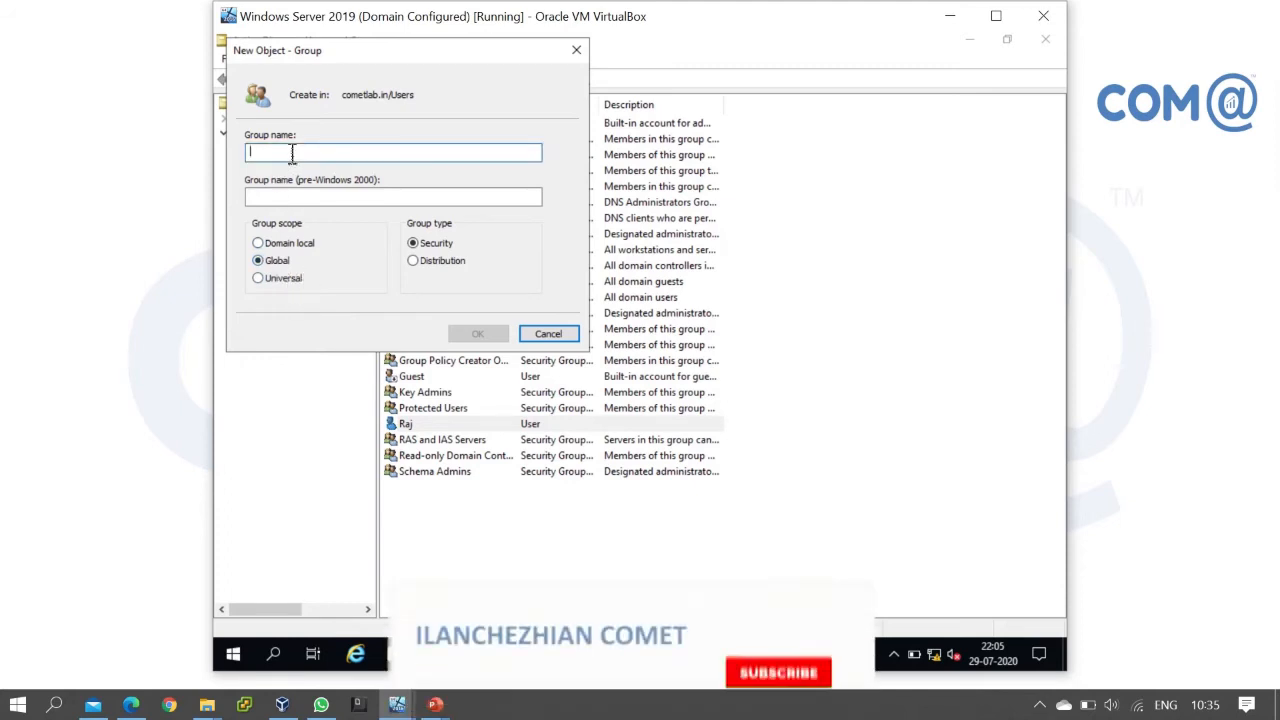
{"action": "type", "text": "P"}
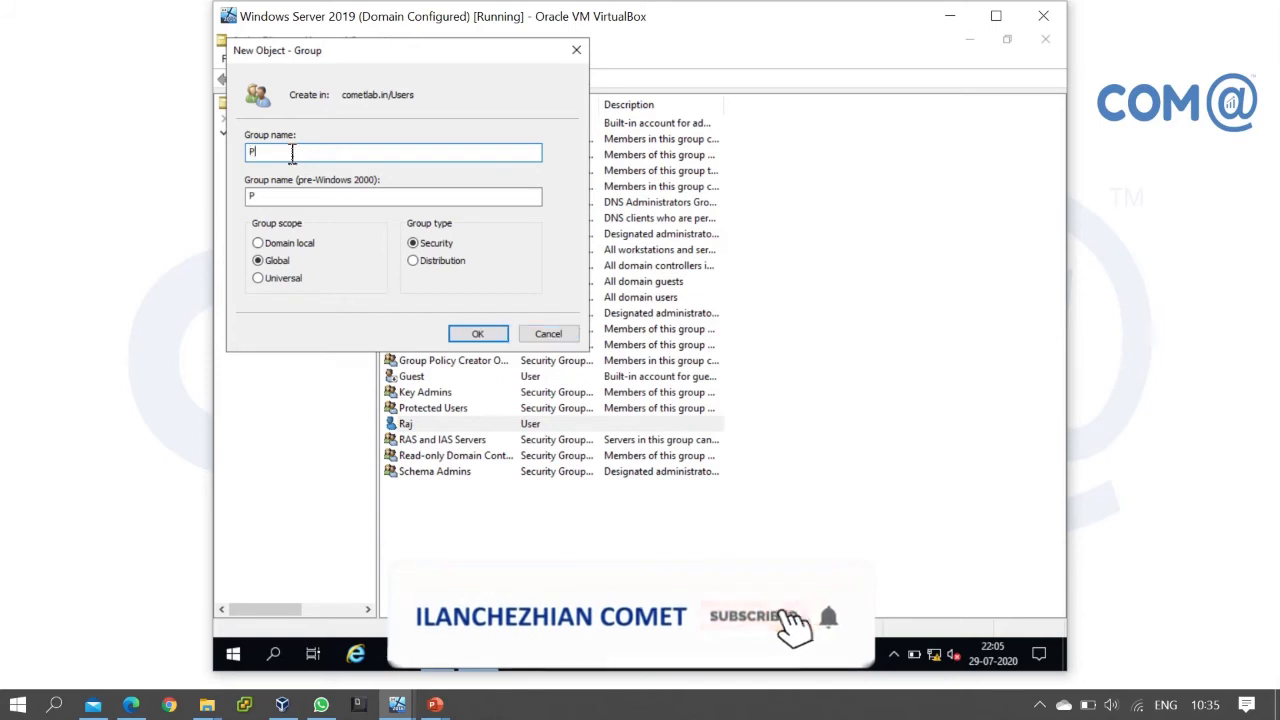
{"action": "type", "text": "roject"}
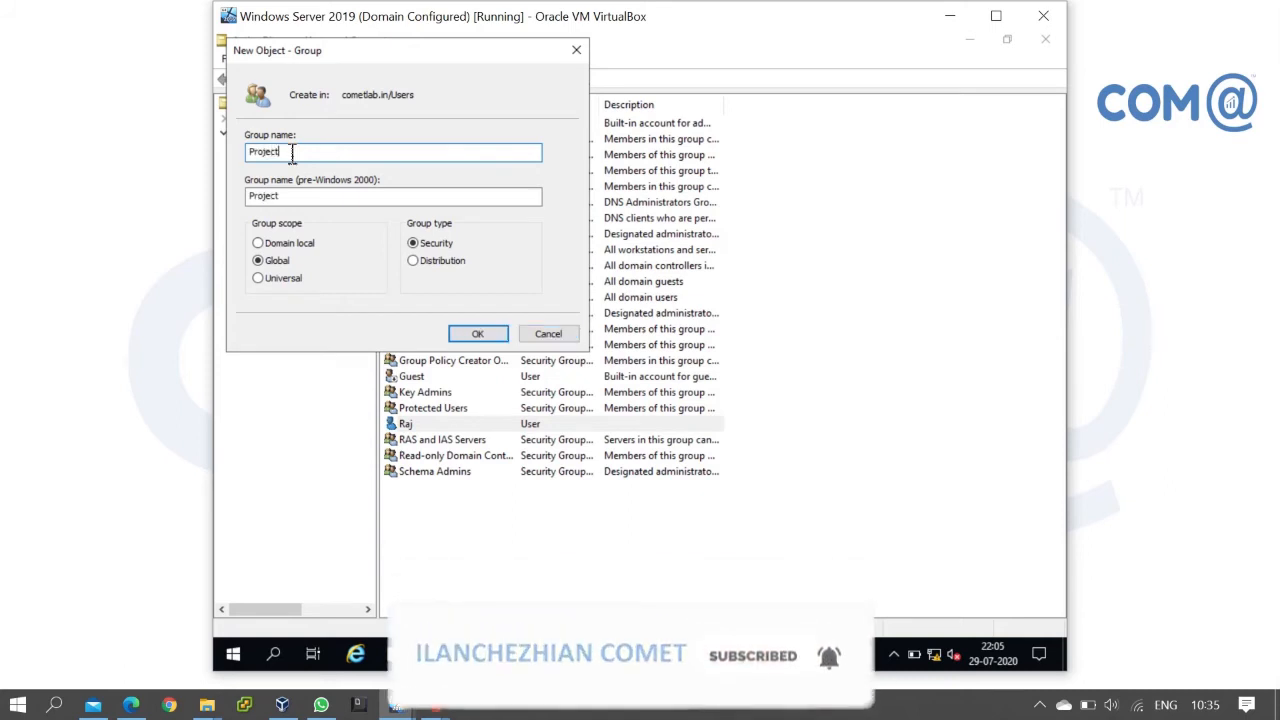
Finish the Project group as Global scope, Security type and confirm its creation
{"action": "key", "text": "shift+Tab"}
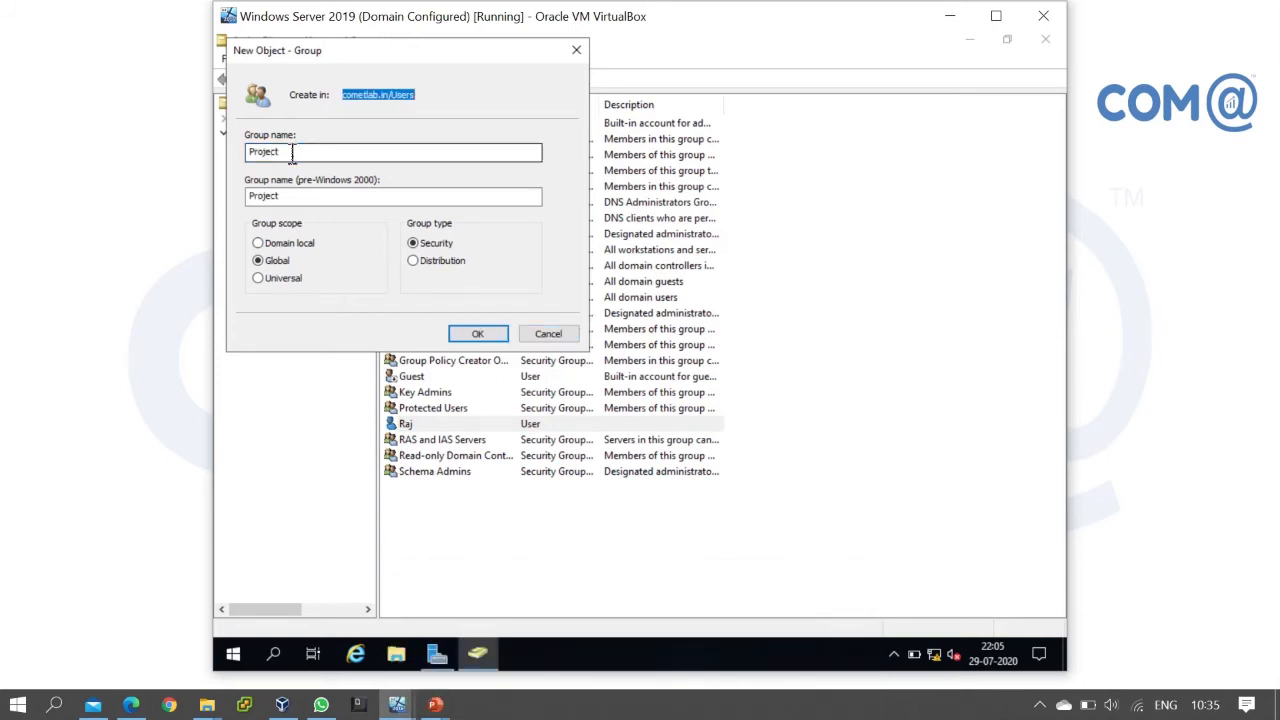
{"action": "left_click", "coordinate": [478, 329]}
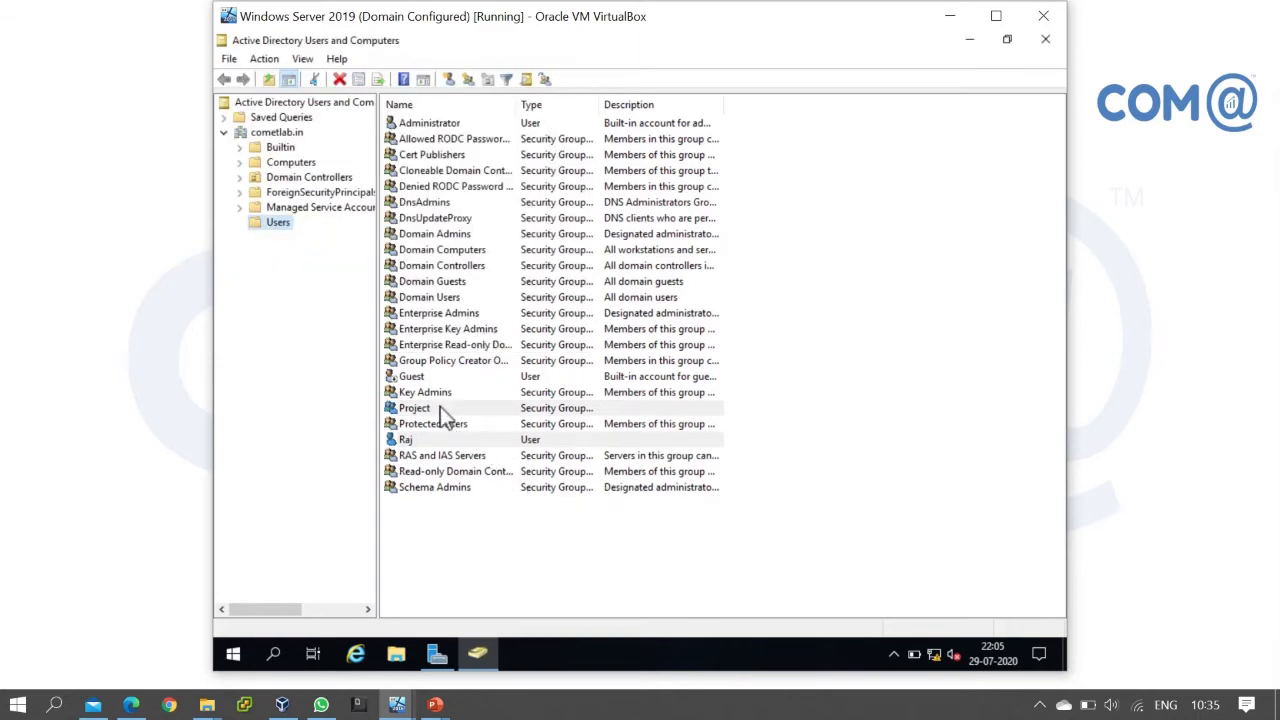
{"action": "left_click", "coordinate": [536, 712]}
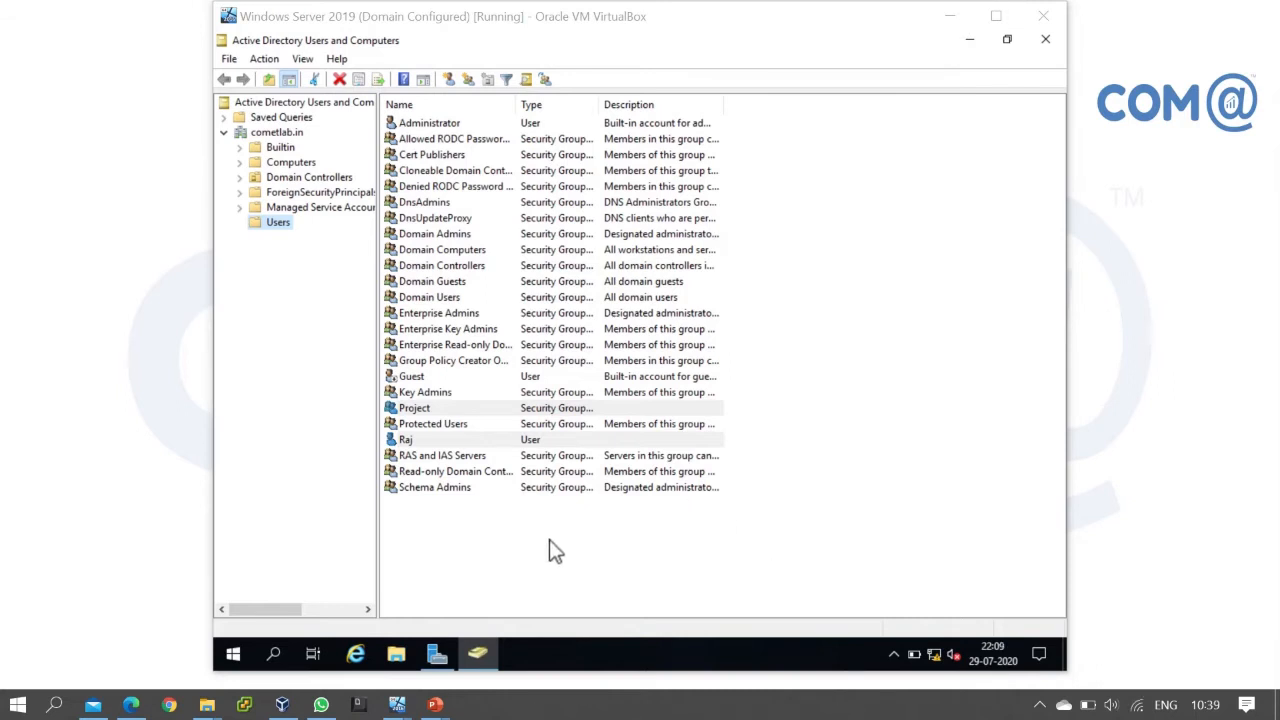
{"action": "left_click", "coordinate": [507, 543]}
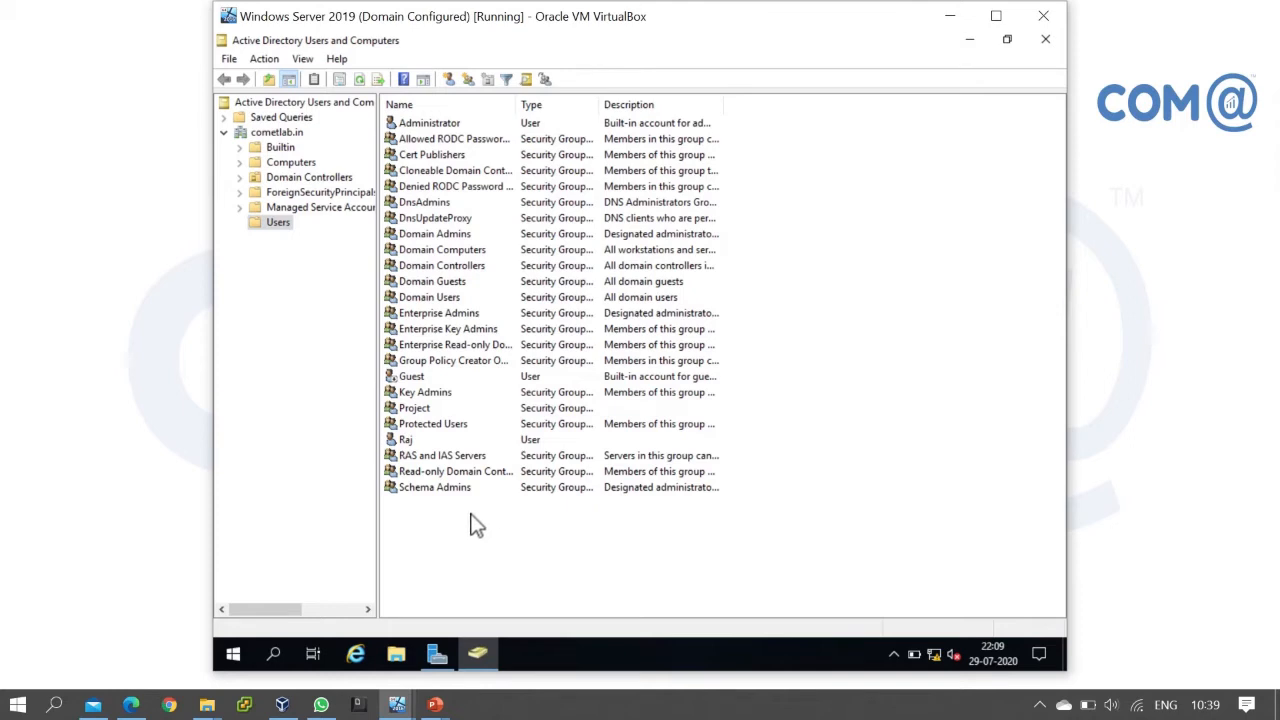
{"action": "left_click", "coordinate": [426, 444]}
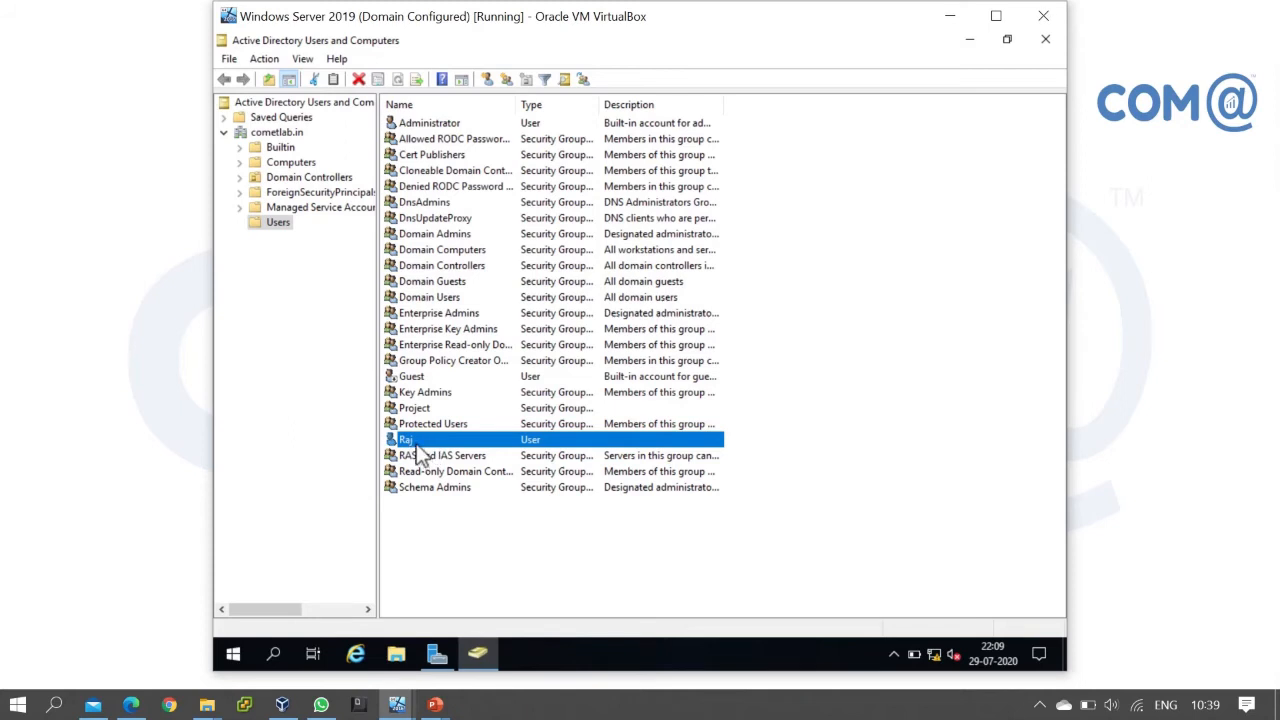
{"action": "right_click", "coordinate": [415, 443]}
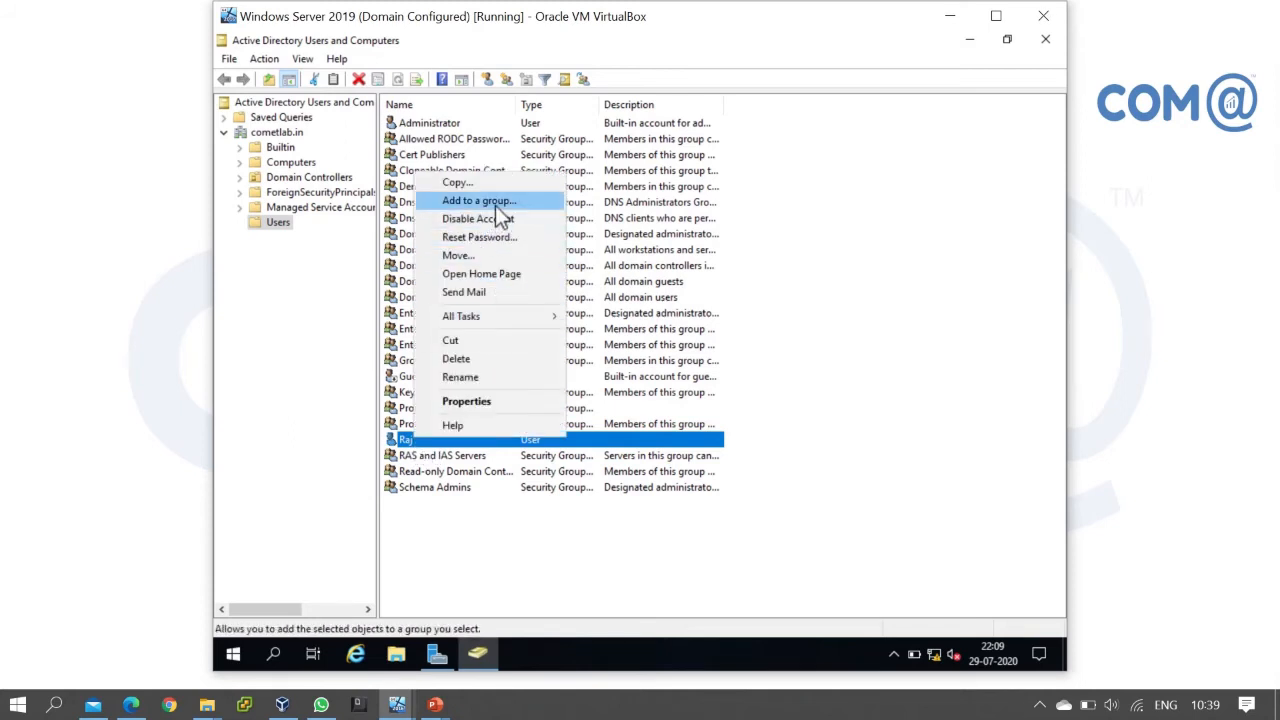
{"action": "left_click", "coordinate": [487, 402]}
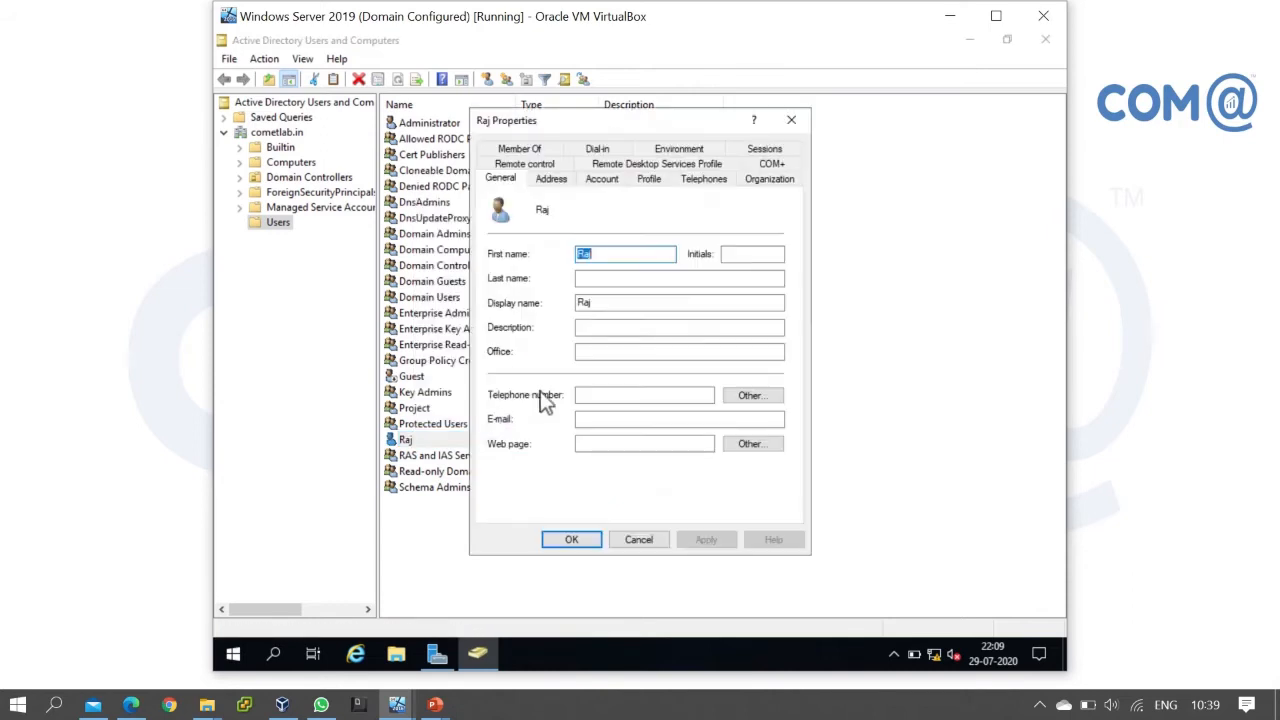
{"action": "left_click", "coordinate": [527, 150]}
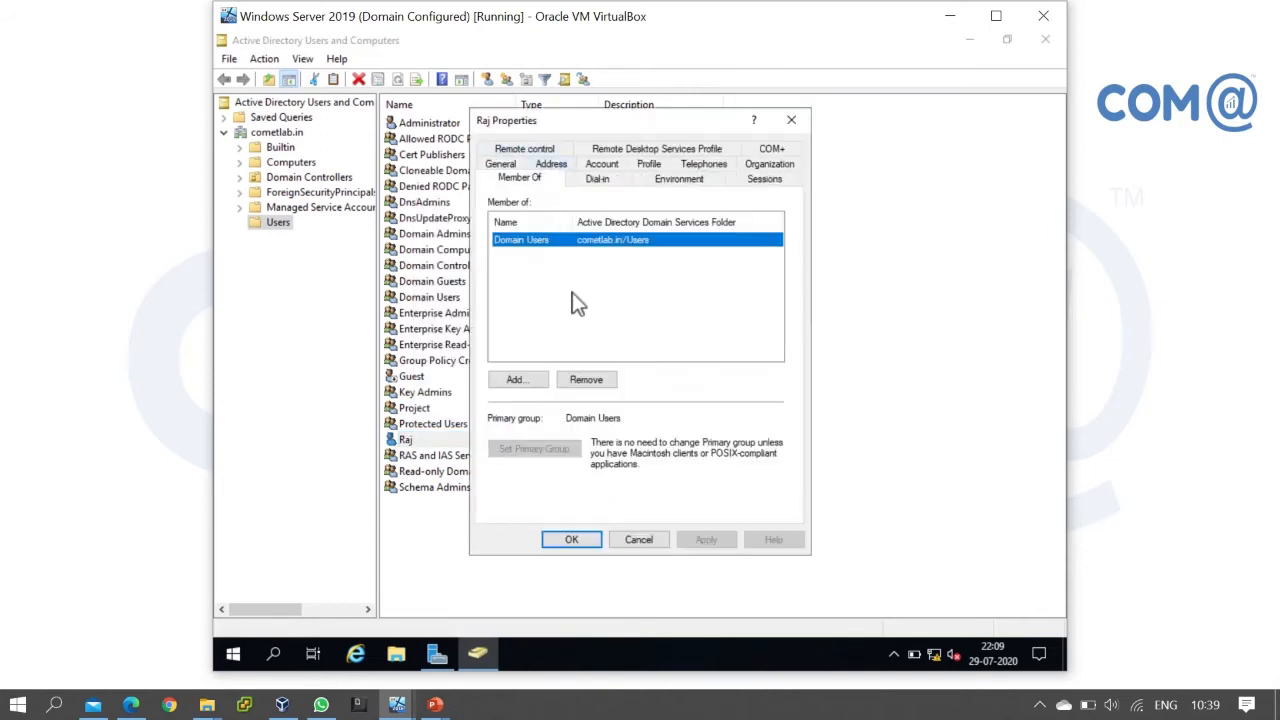
{"action": "left_click", "coordinate": [518, 384]}
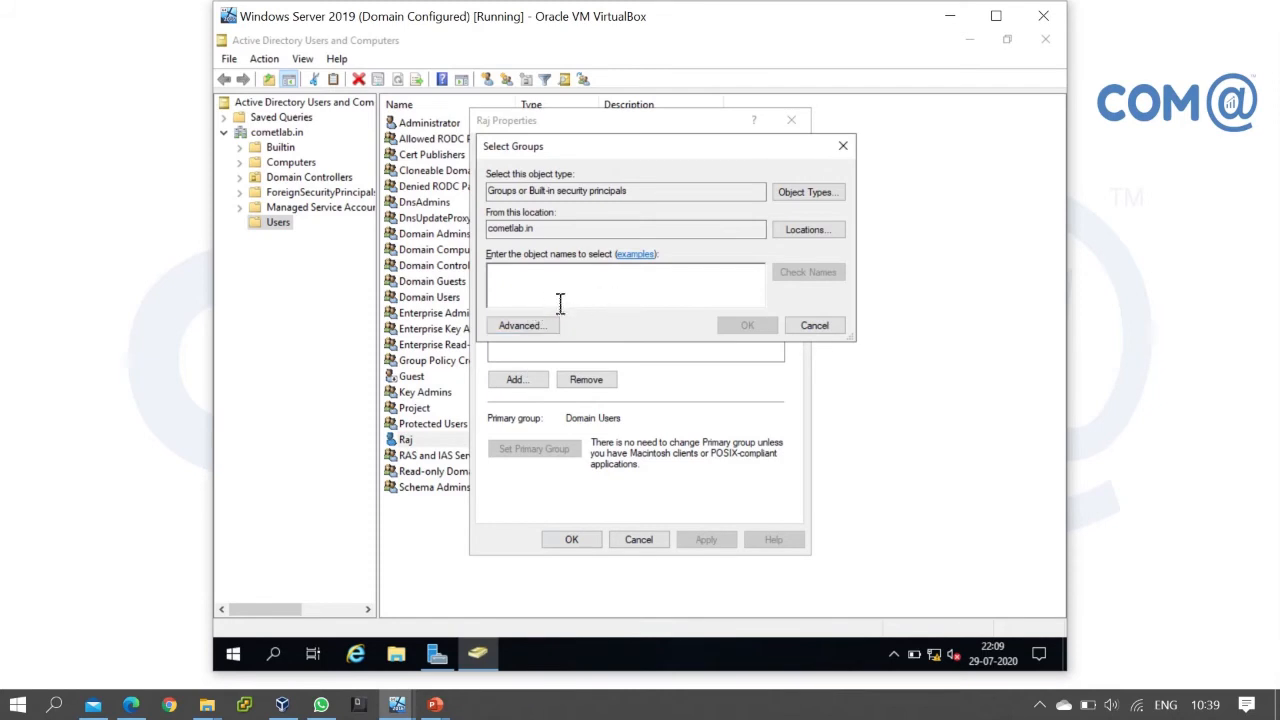
{"action": "left_click", "coordinate": [814, 326]}
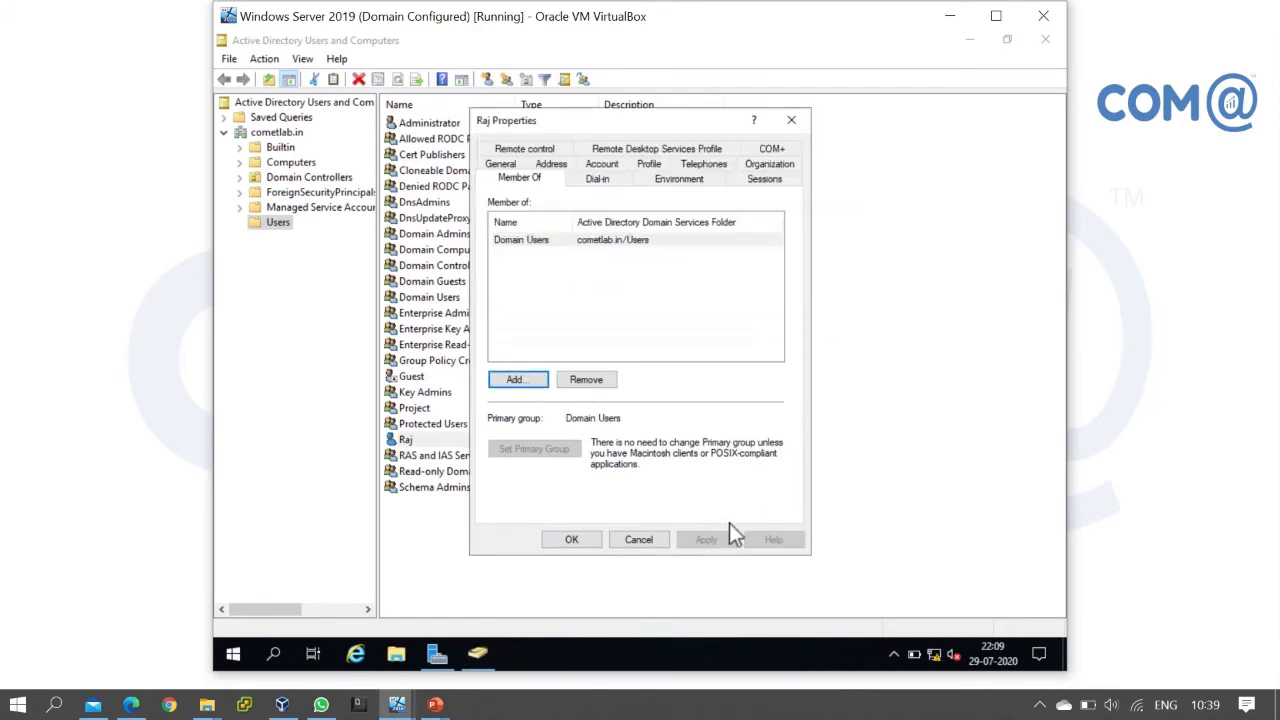
{"action": "left_click", "coordinate": [649, 545]}
Show the Project group's Members list from its Properties
{"action": "left_click", "coordinate": [428, 410]}
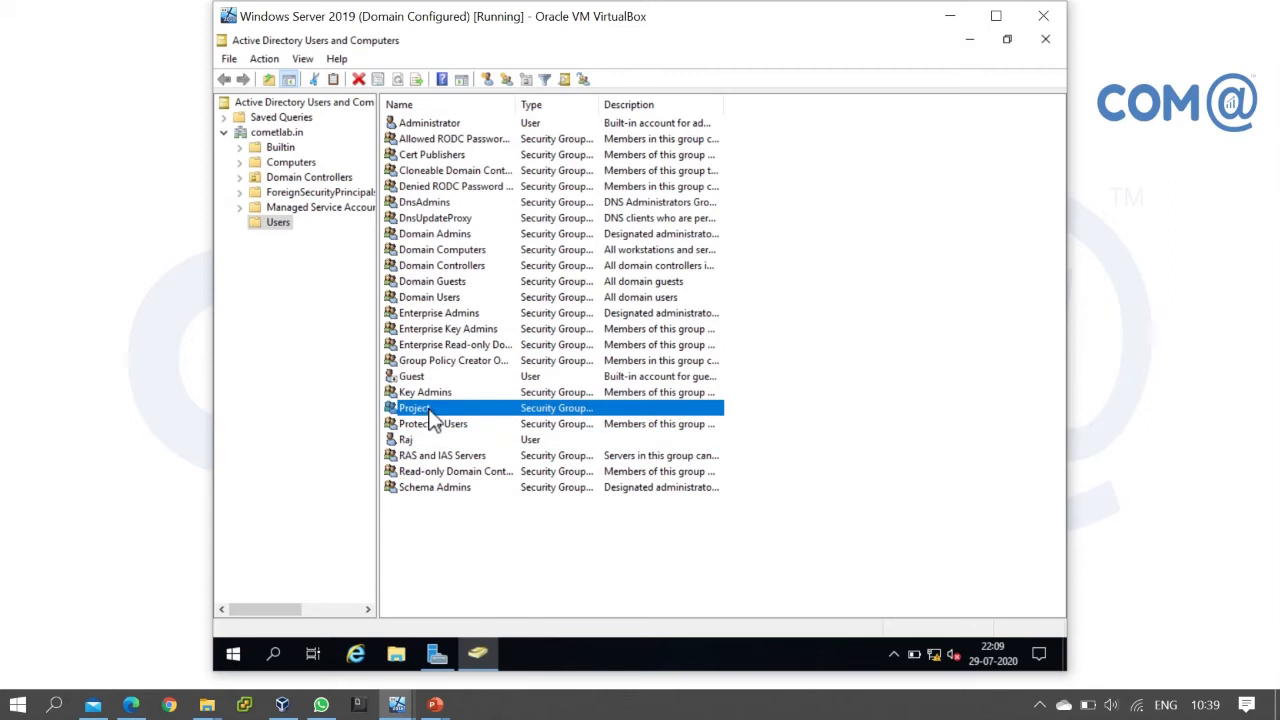
{"action": "right_click", "coordinate": [445, 407]}
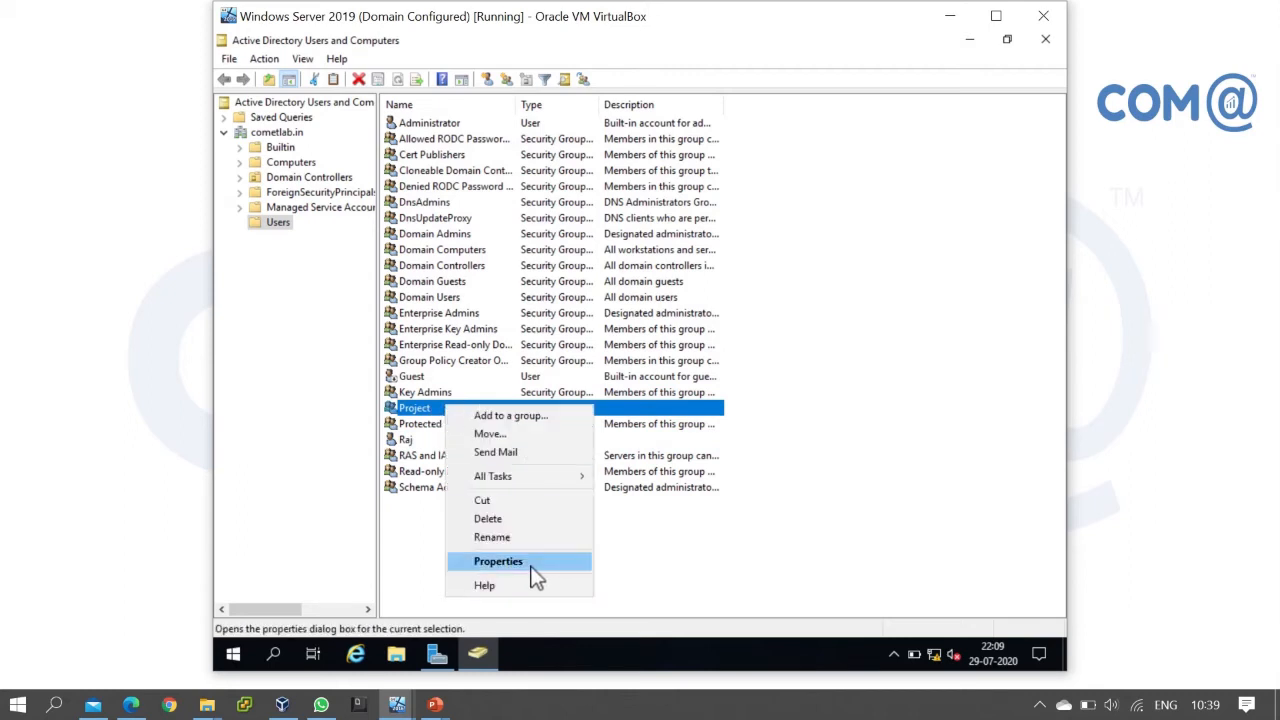
{"action": "left_click", "coordinate": [531, 563]}
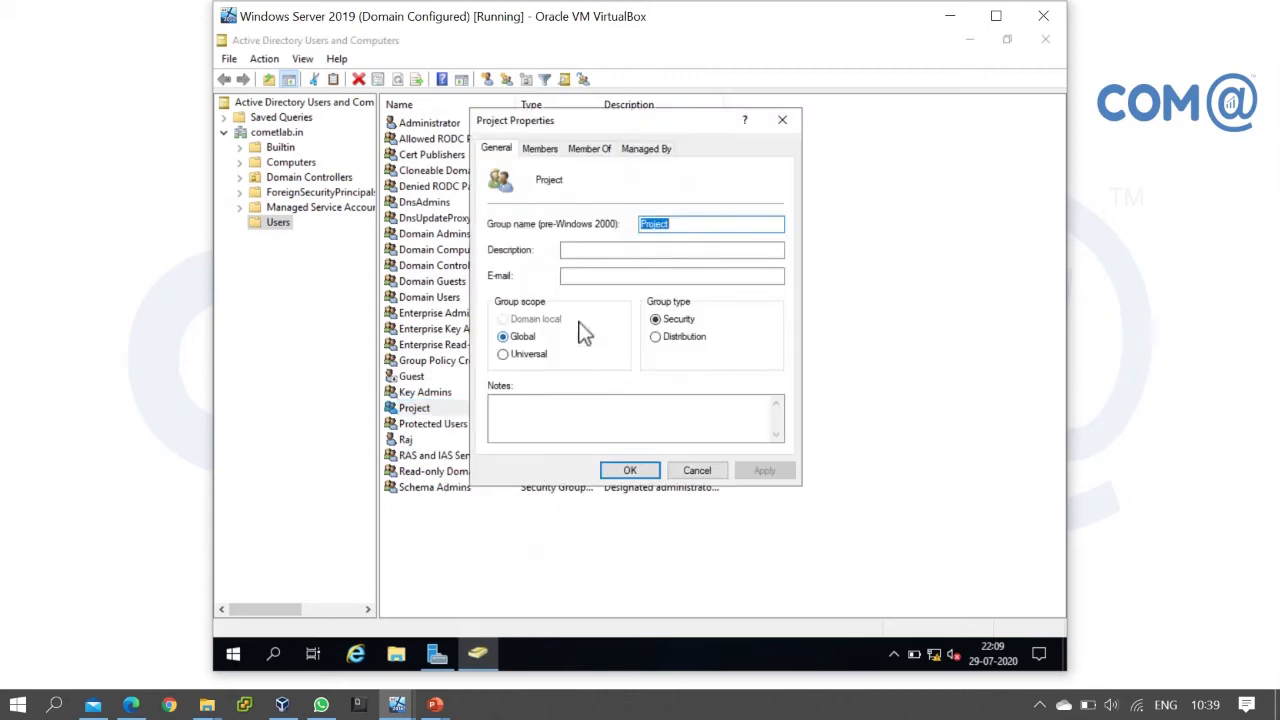
{"action": "left_click", "coordinate": [540, 150]}
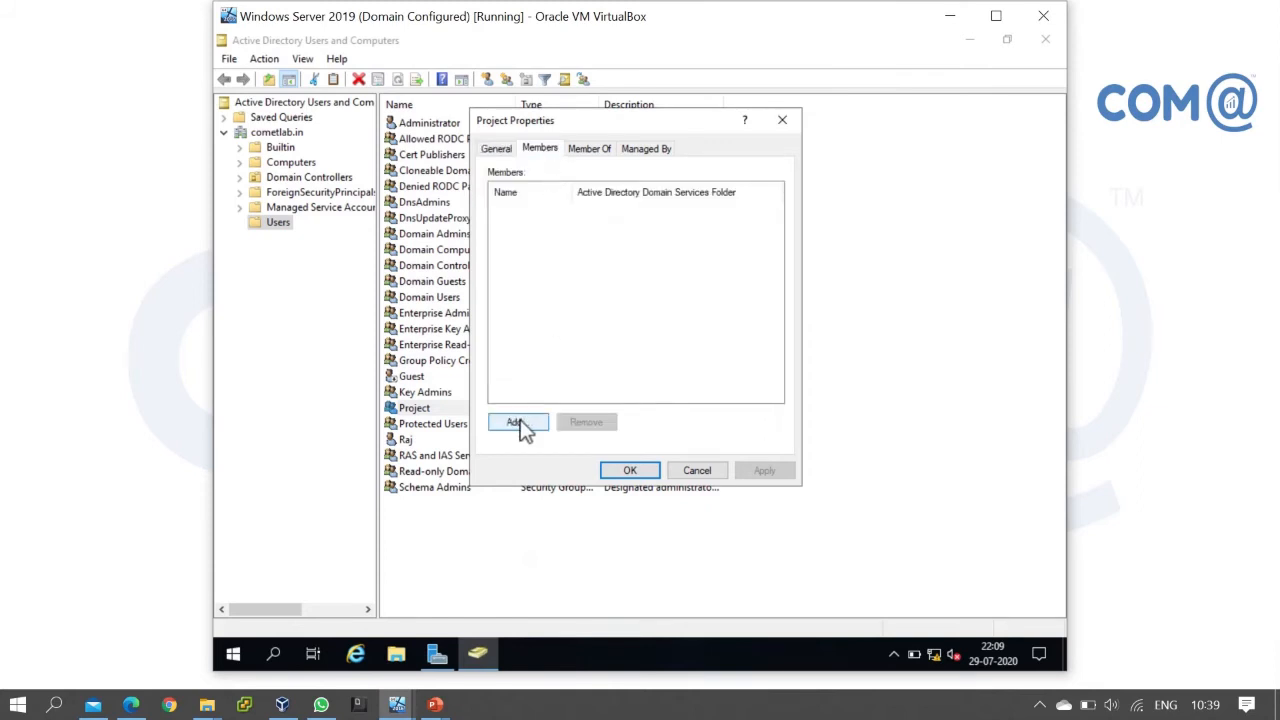
Attempt to add Project as its own member via Find Now, then dismiss the refusal error
{"action": "left_click", "coordinate": [518, 424]}
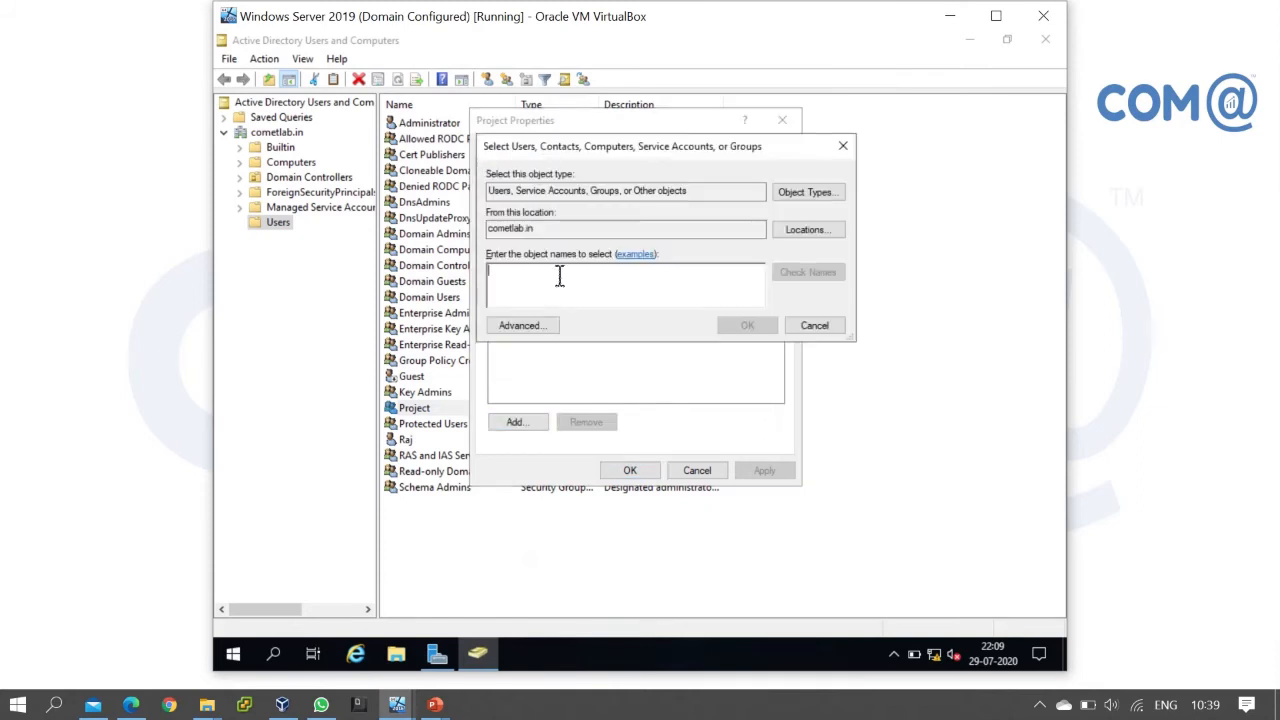
{"action": "left_click", "coordinate": [508, 325]}
{"action": "left_click", "coordinate": [870, 320]}
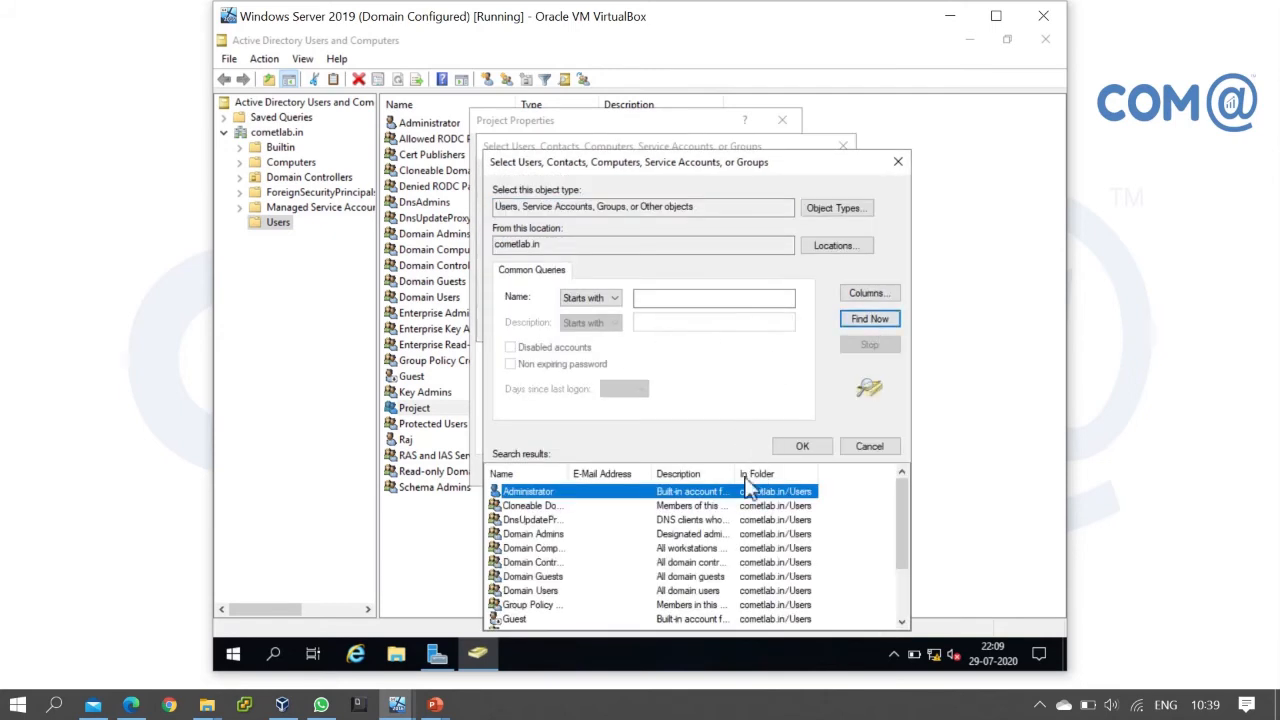
{"action": "scroll", "coordinate": [594, 528], "scroll_direction": "down", "scroll_amount": 1}
{"action": "scroll", "coordinate": [594, 528], "scroll_direction": "down", "scroll_amount": 1}
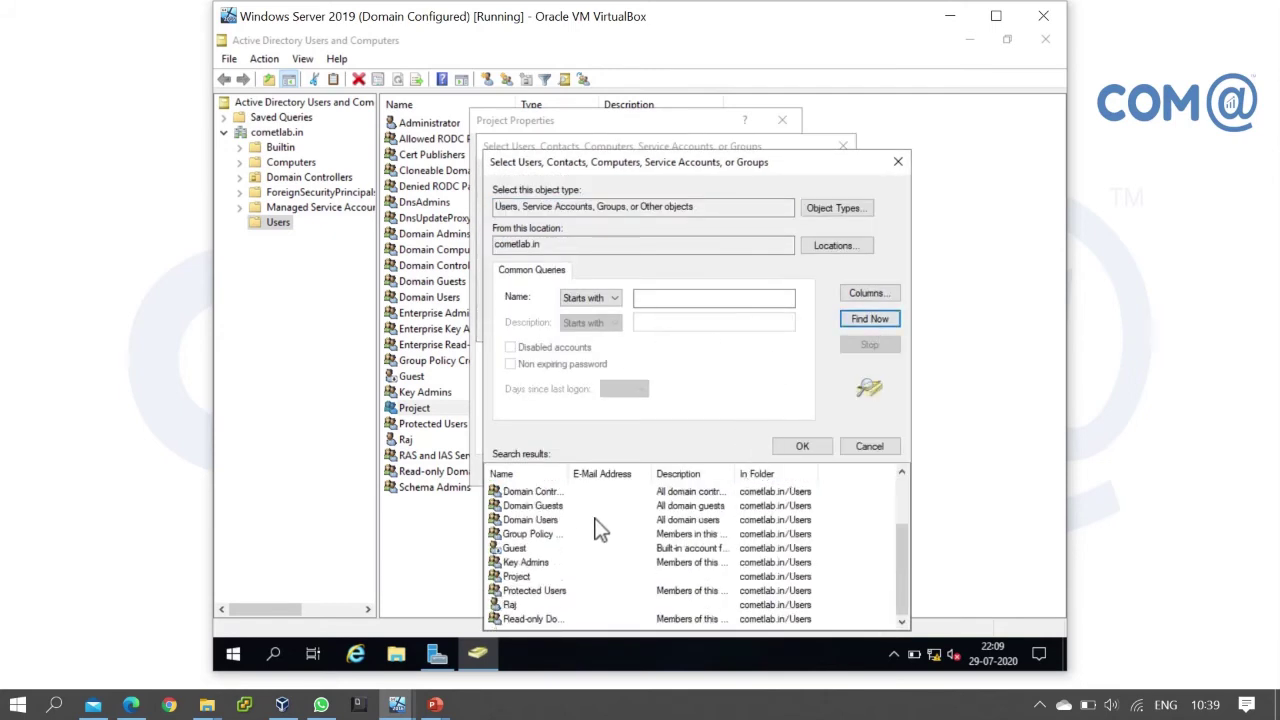
{"action": "left_click", "coordinate": [562, 577]}
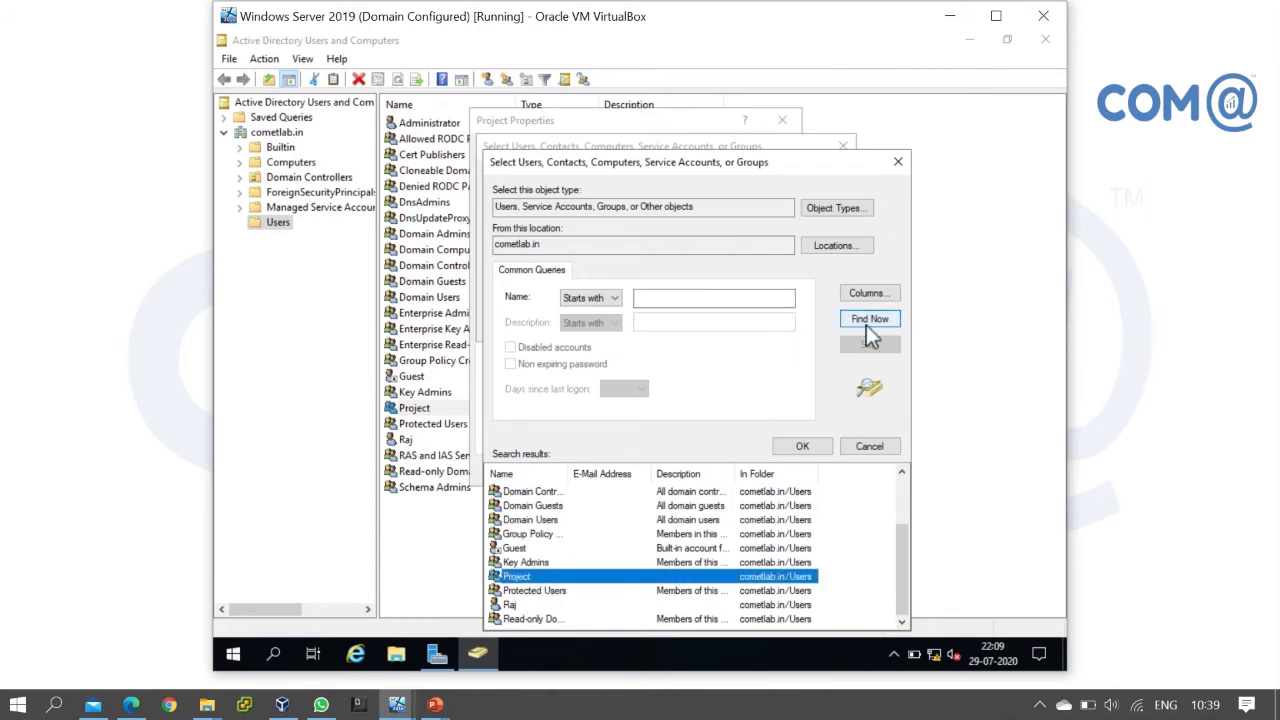
{"action": "left_click", "coordinate": [803, 447]}
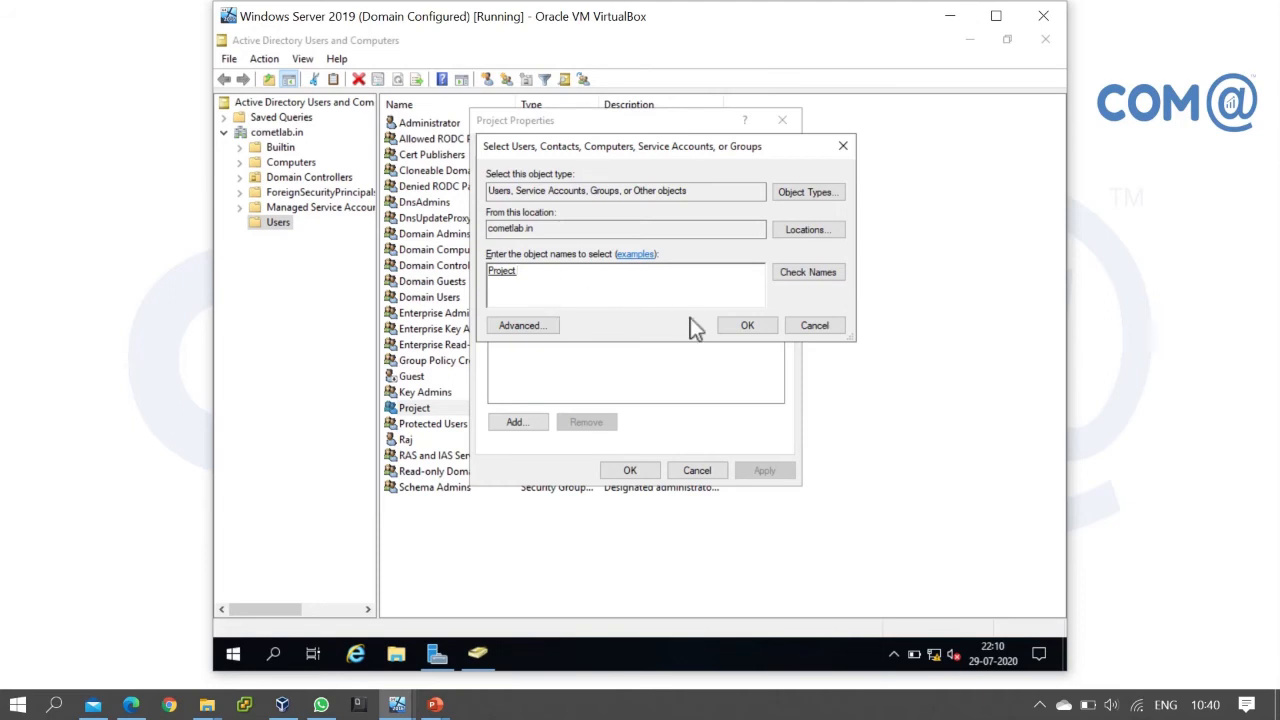
{"action": "left_click", "coordinate": [747, 330]}
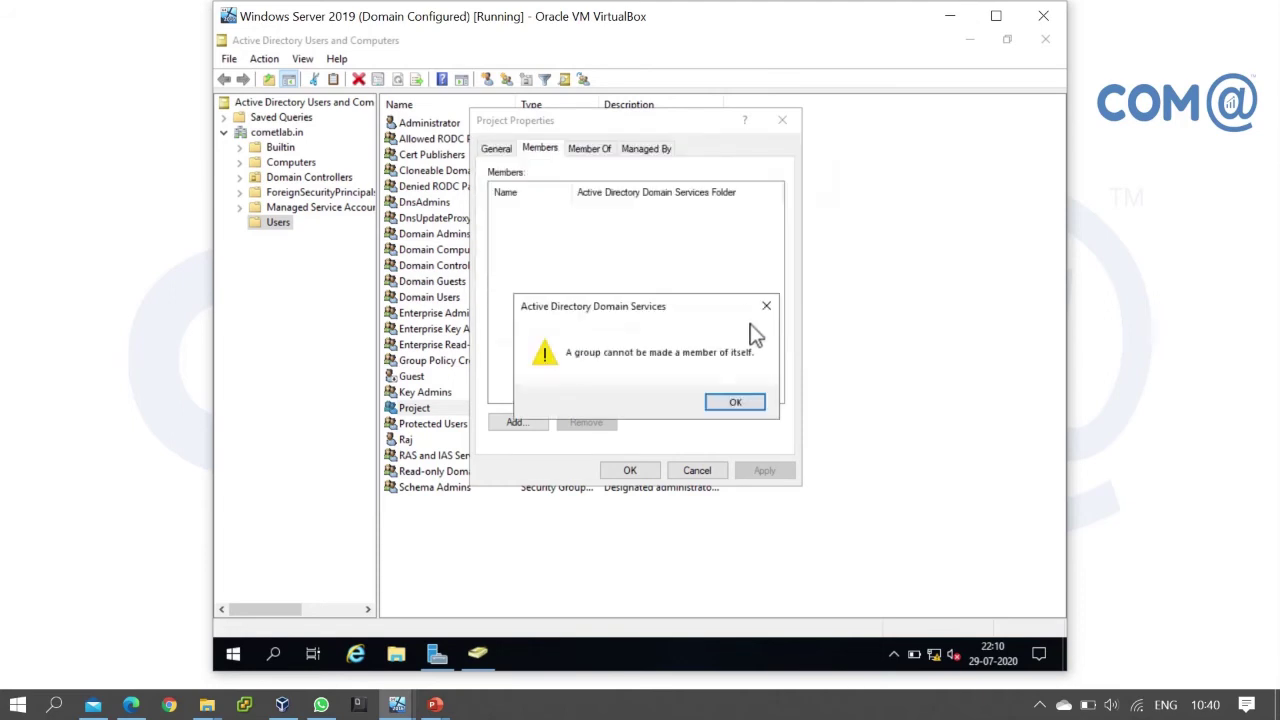
{"action": "left_click", "coordinate": [736, 402]}
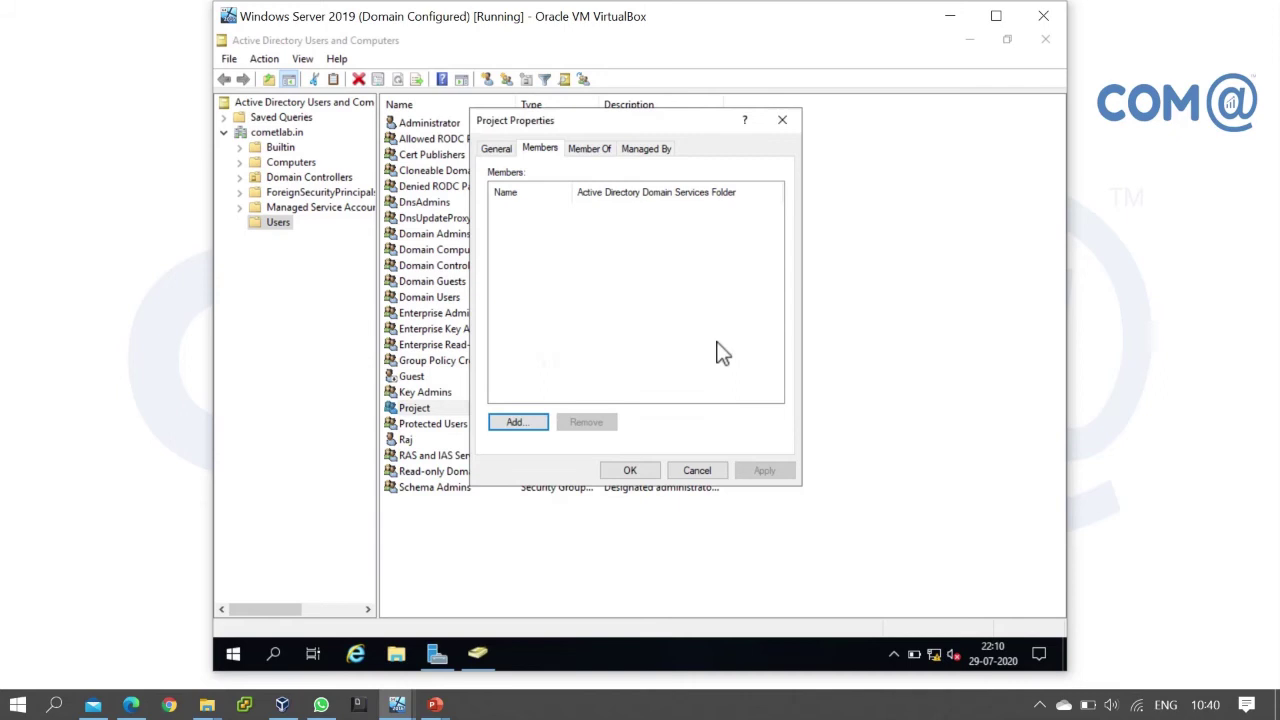
Add user Raj to the Project group's members through the advanced Find Now search
{"action": "left_click", "coordinate": [548, 158]}
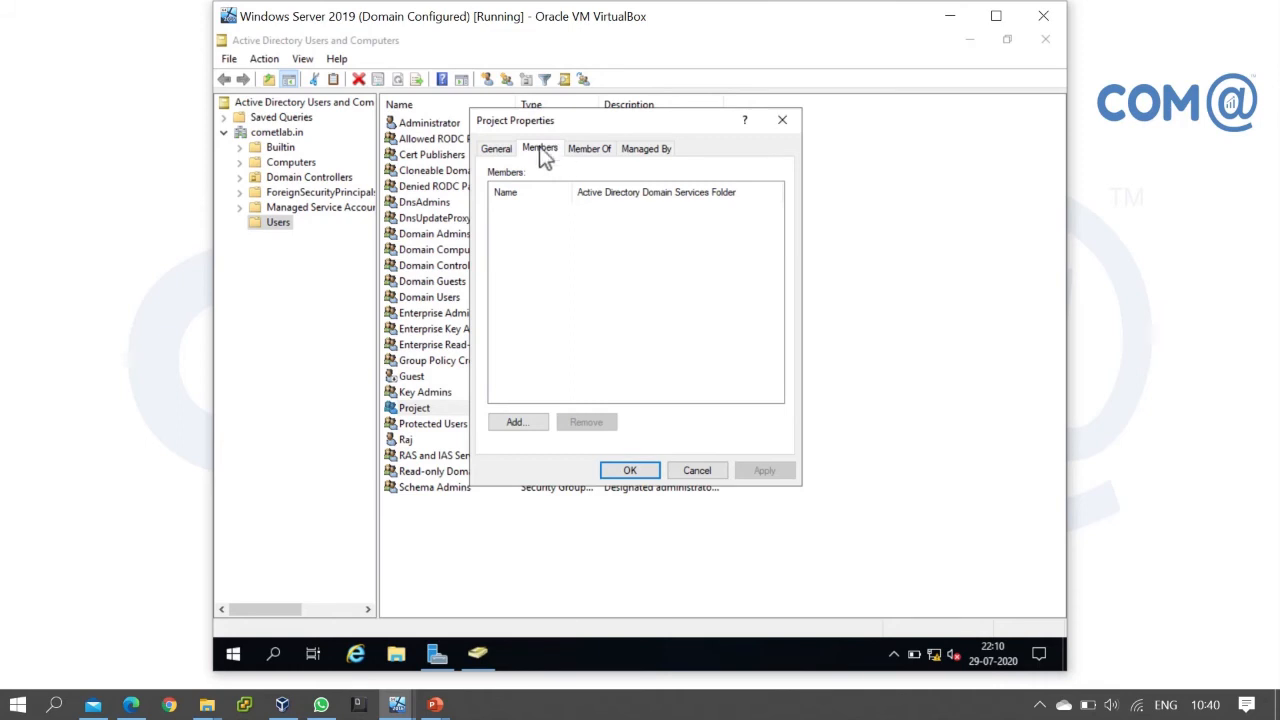
{"action": "left_click", "coordinate": [532, 420]}
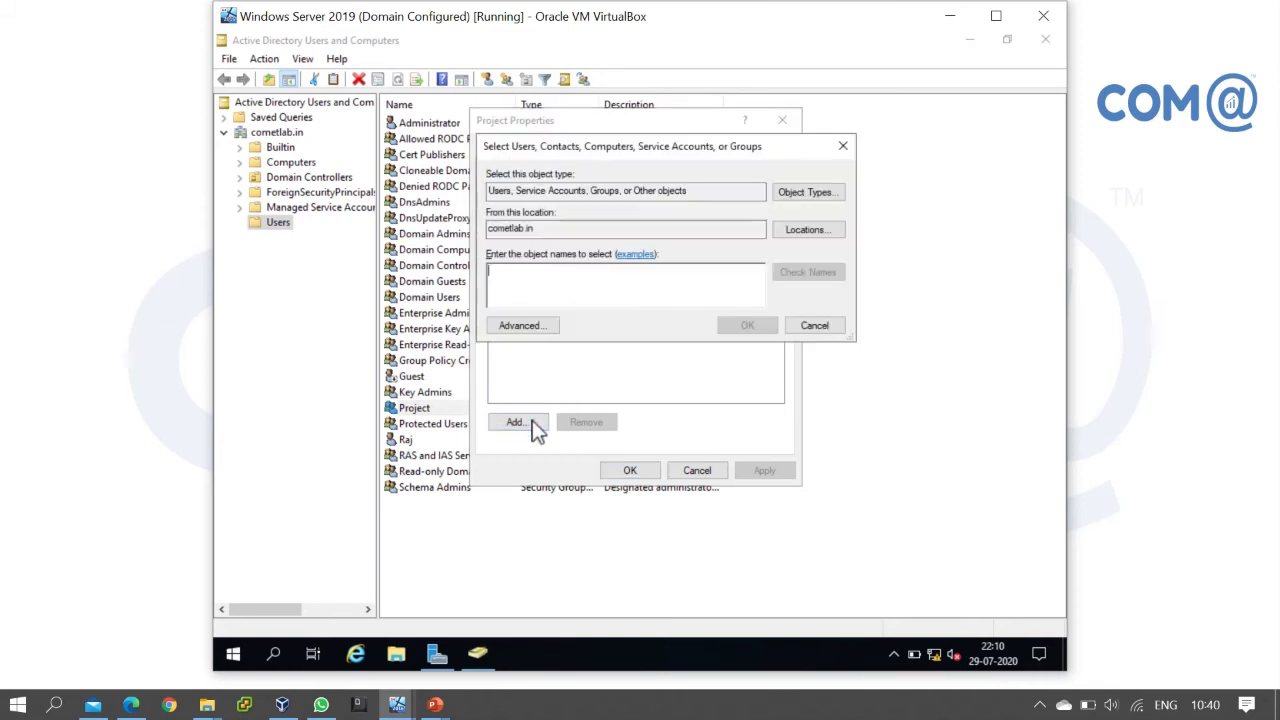
{"action": "left_click", "coordinate": [519, 327]}
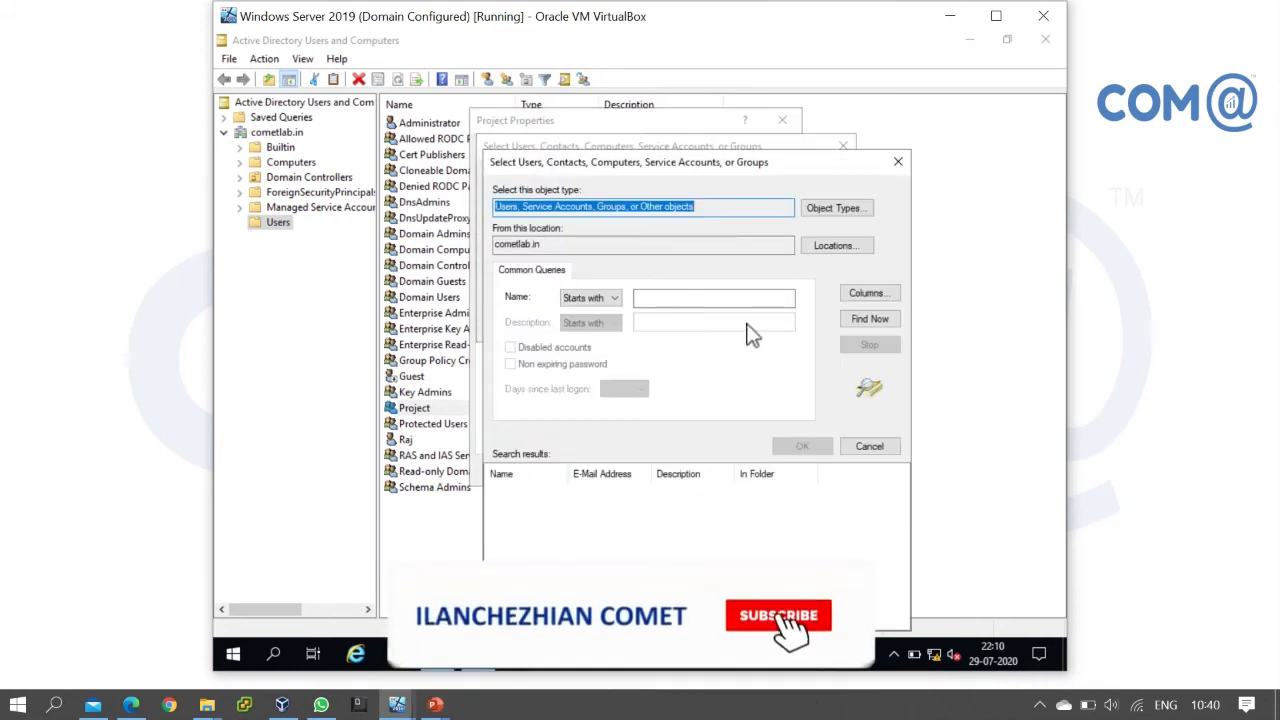
{"action": "left_click", "coordinate": [852, 322]}
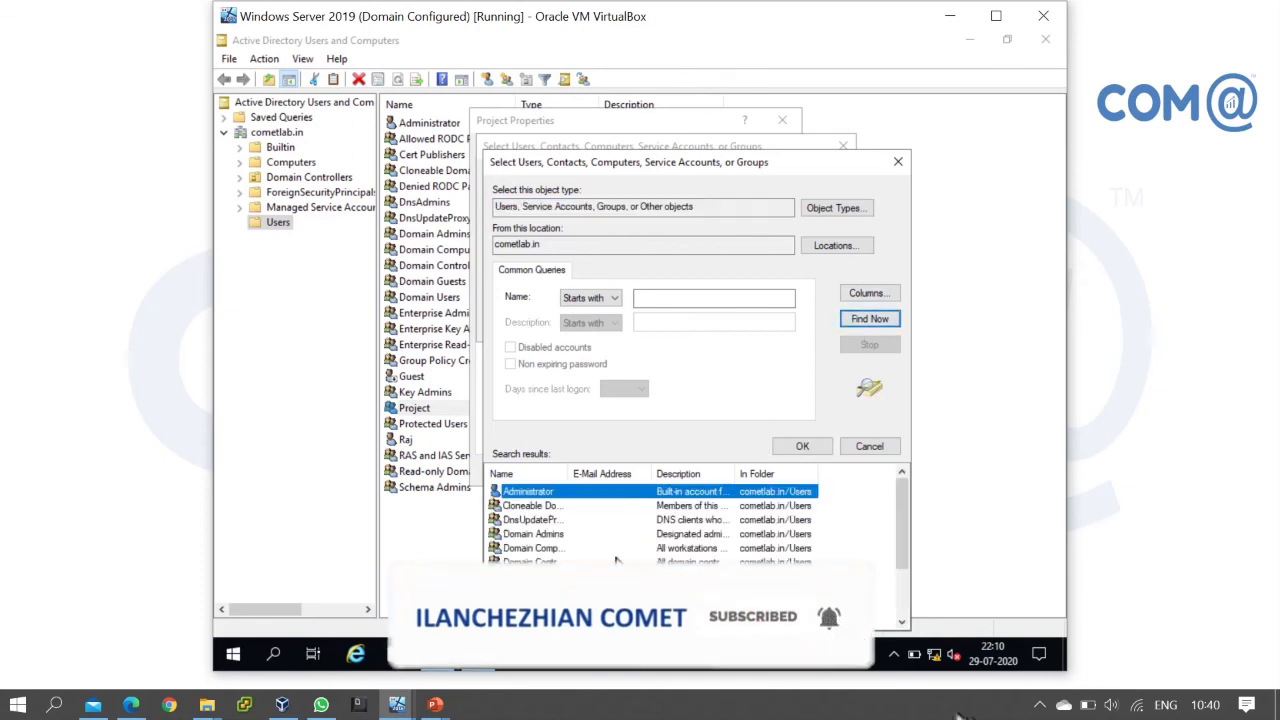
{"action": "scroll", "coordinate": [545, 606], "scroll_direction": "down", "scroll_amount": 3}
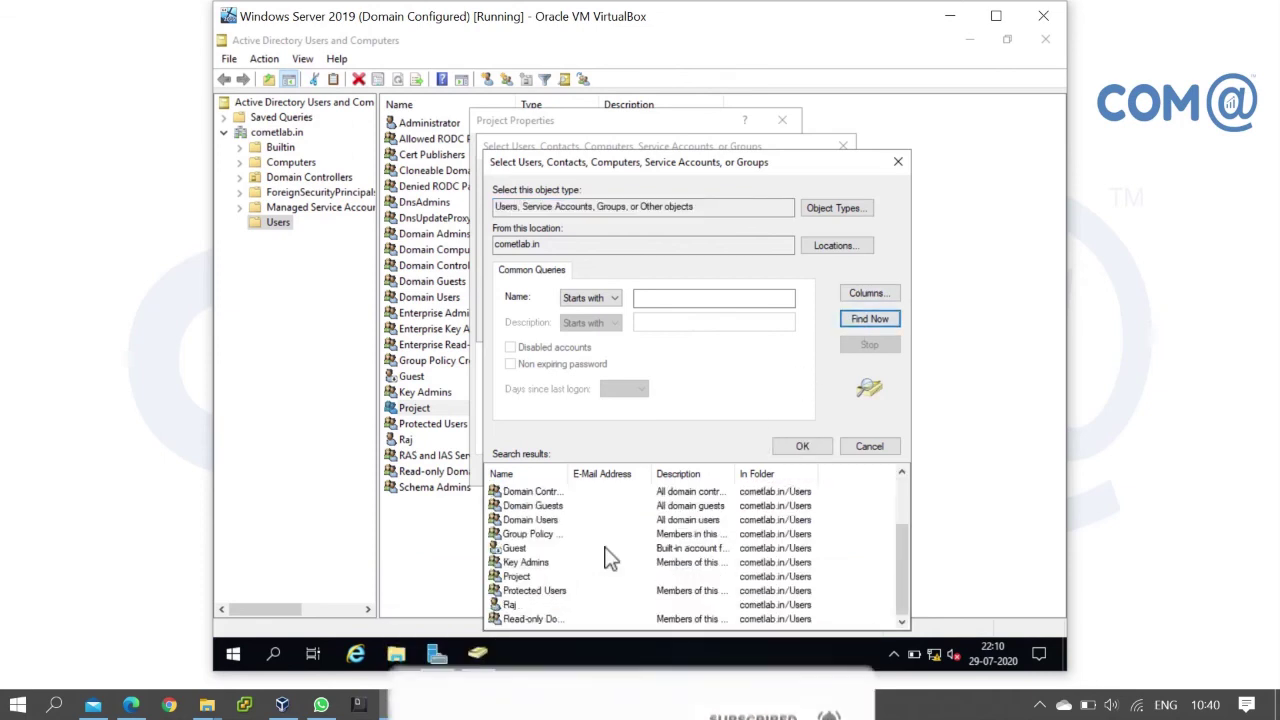
{"action": "left_click", "coordinate": [515, 606]}
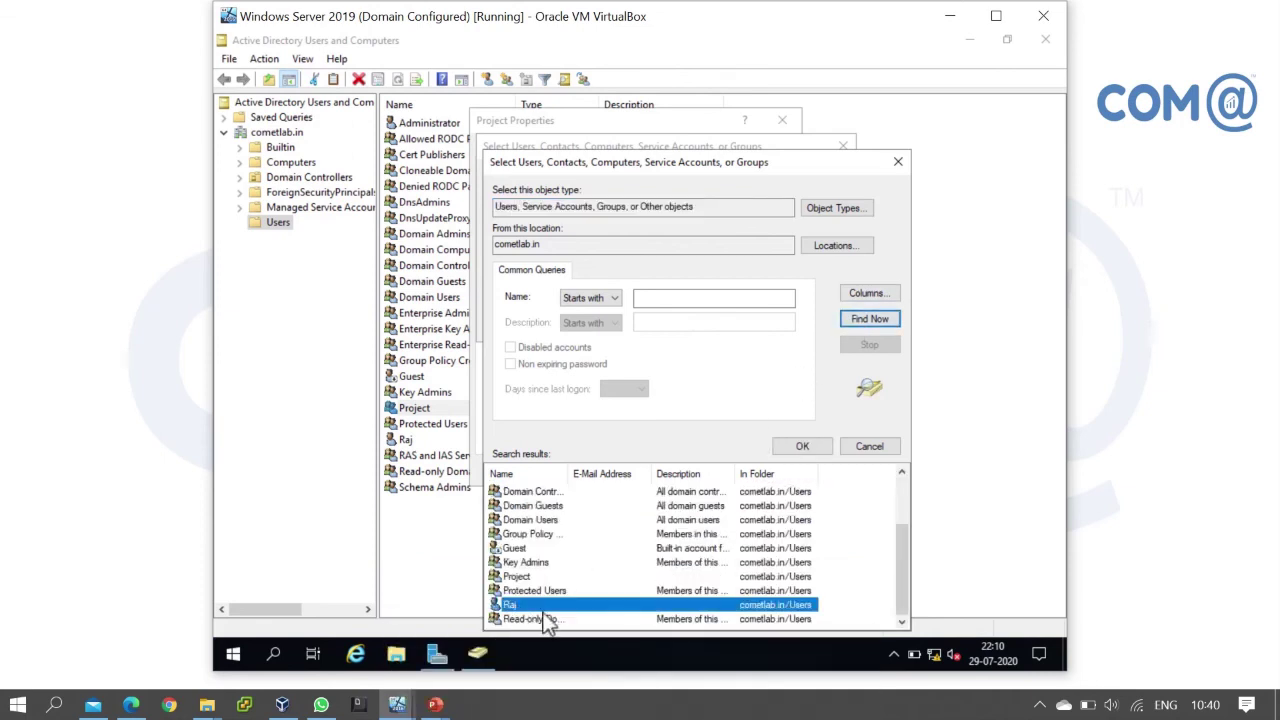
{"action": "left_click", "coordinate": [806, 447]}
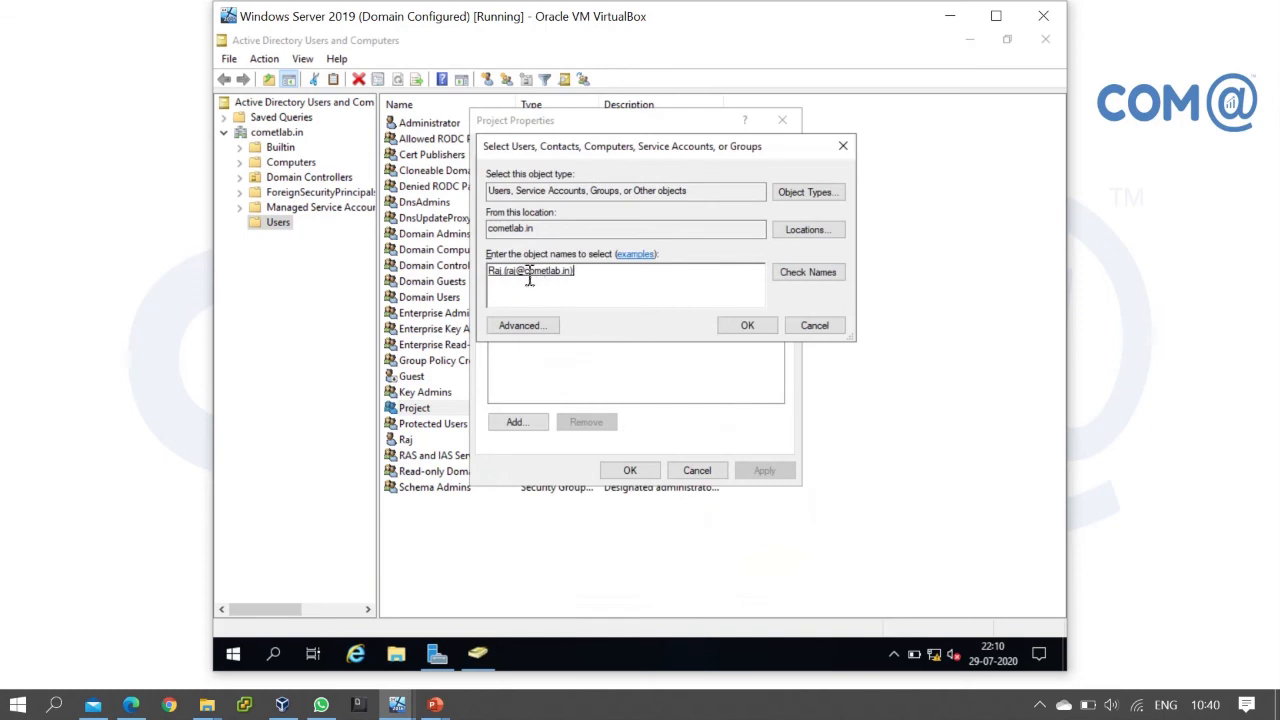
{"action": "left_click", "coordinate": [745, 327]}
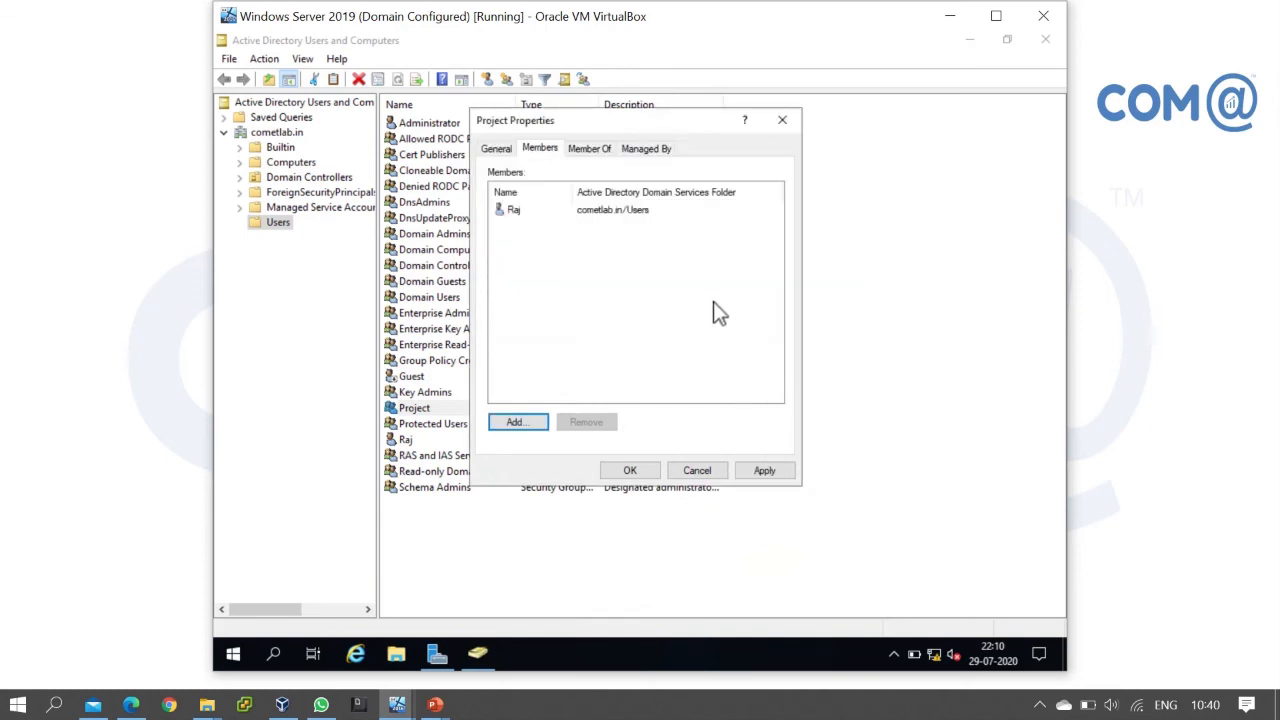
Apply the membership change and close Project Properties
{"action": "left_click", "coordinate": [777, 471]}
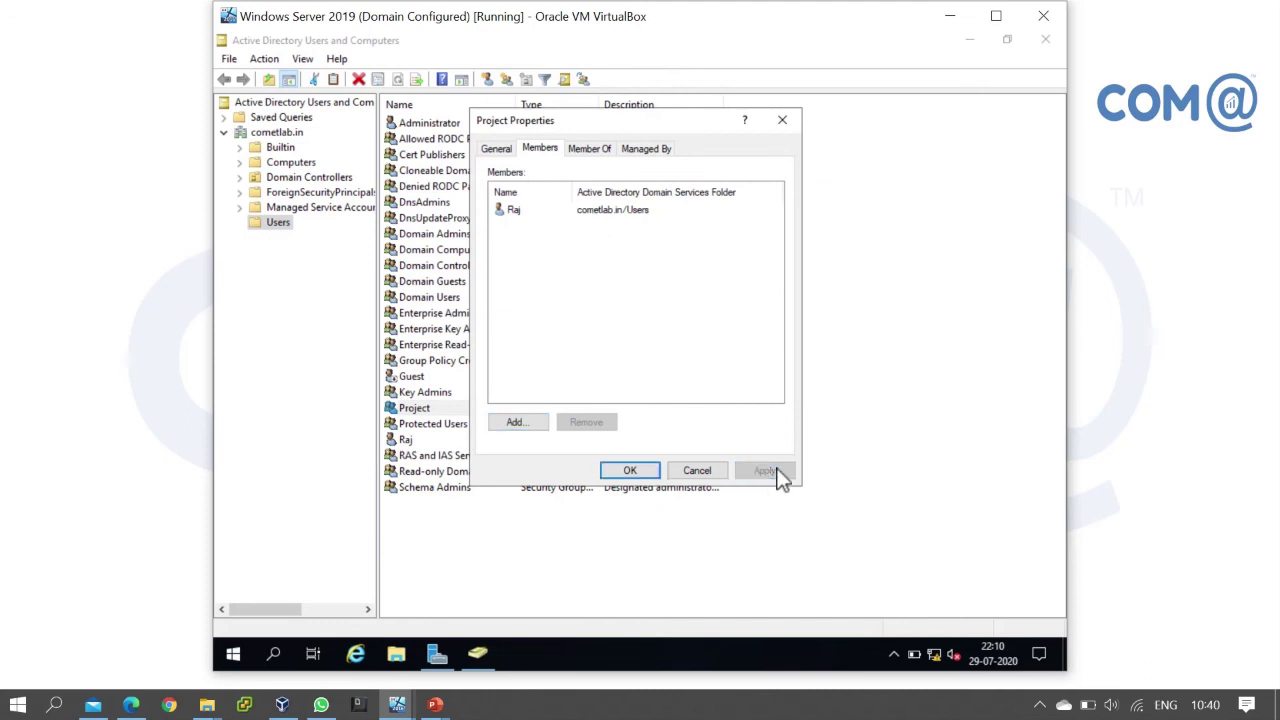
{"action": "left_click", "coordinate": [630, 471]}
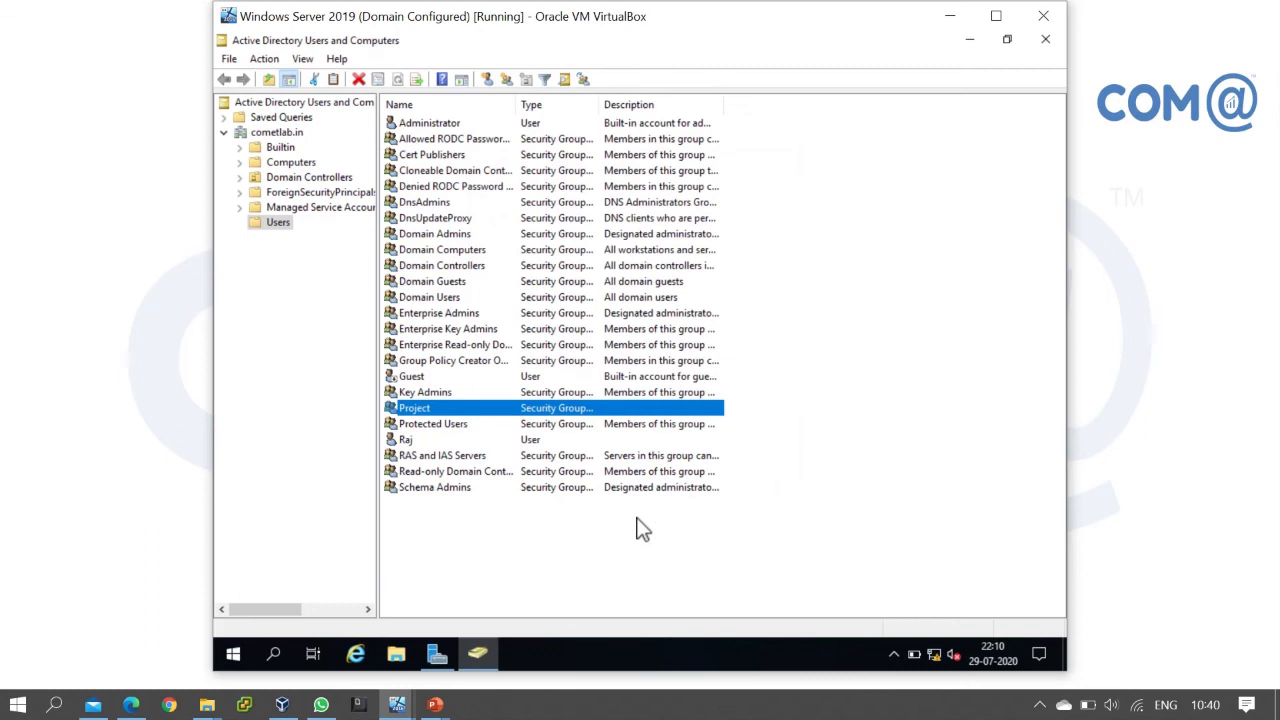